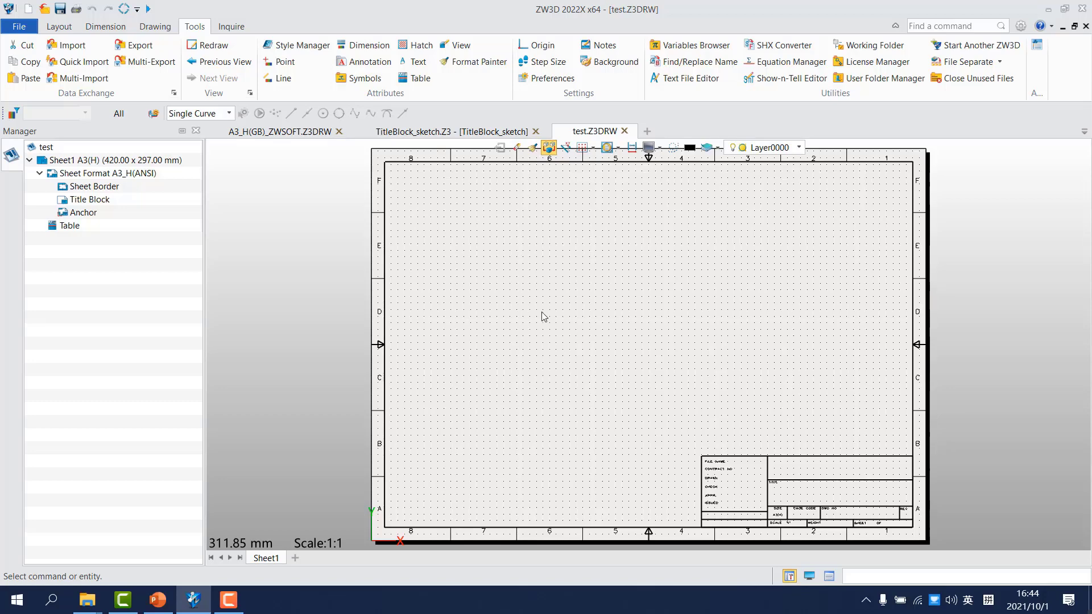
Switch the A3 sheet format to a custom one with Bound, Trimming Mark and Centering Mark enabled and the title block set to None.
right_click(108, 174)
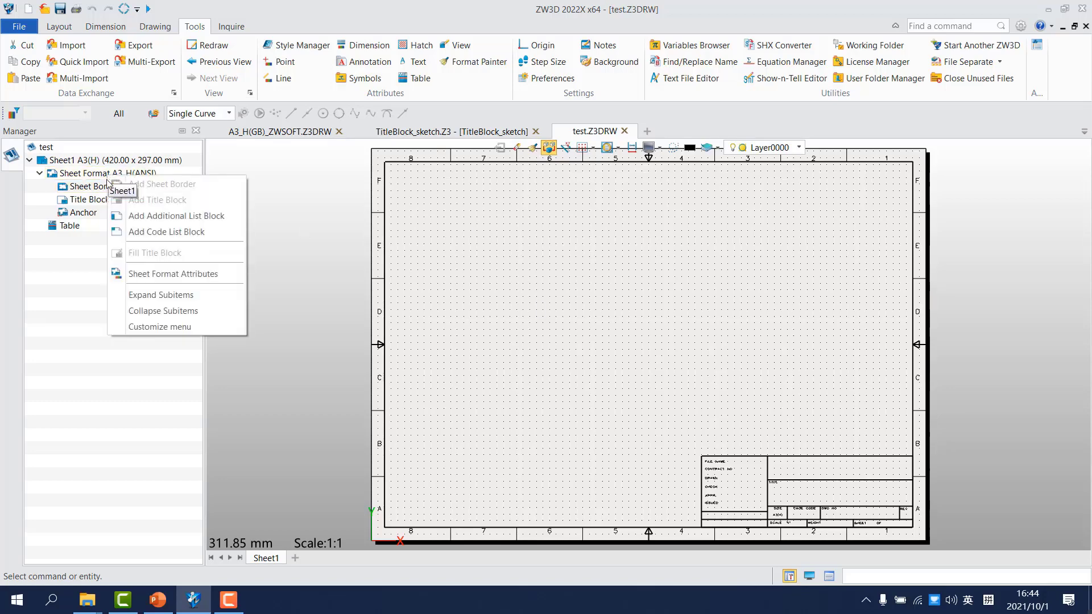
click(164, 275)
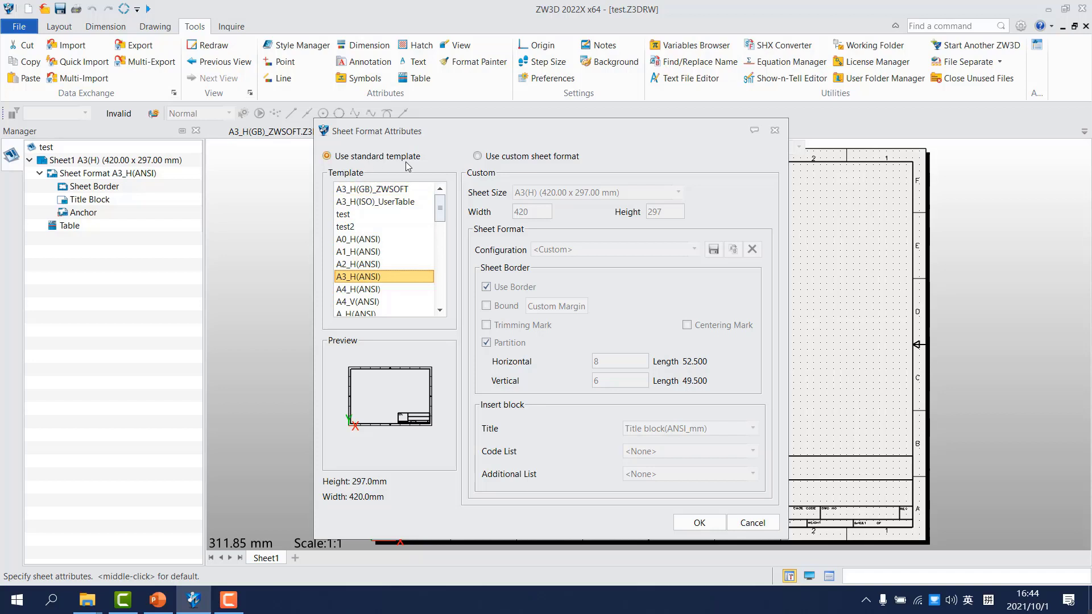
click(487, 161)
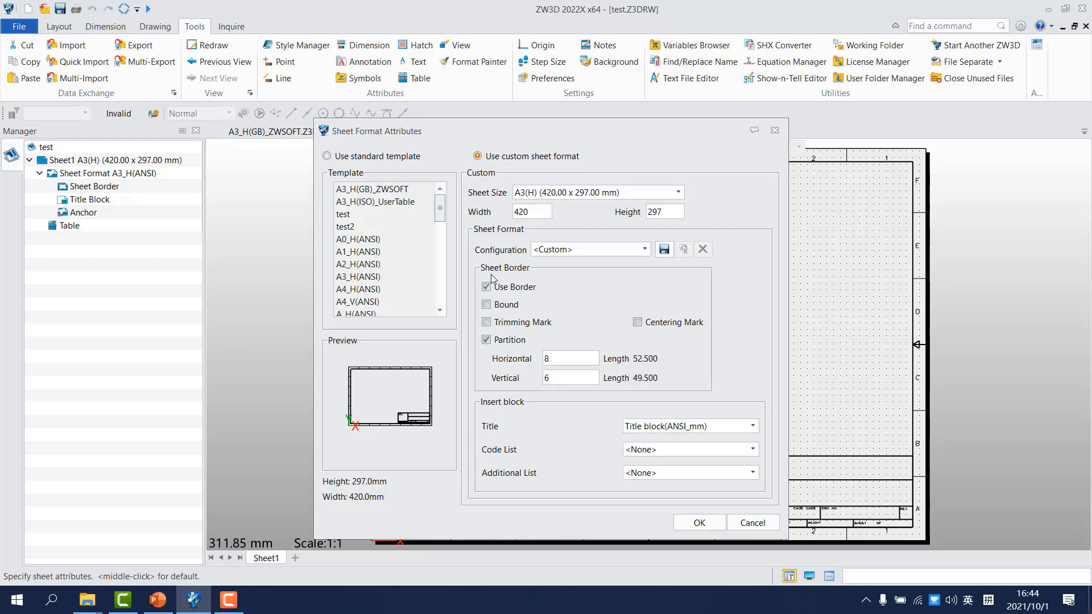
click(497, 324)
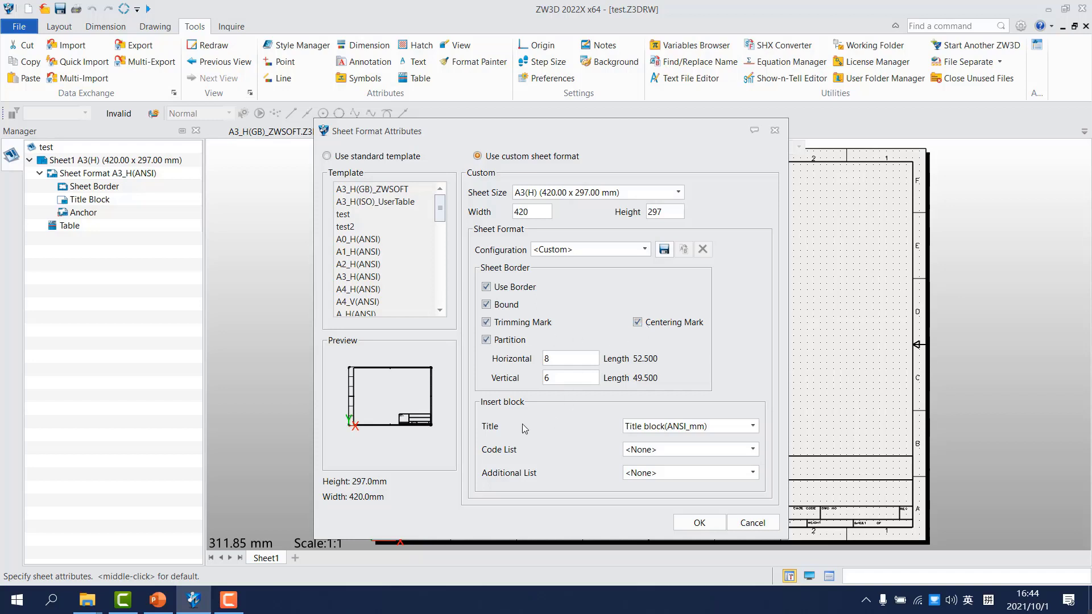
click(751, 426)
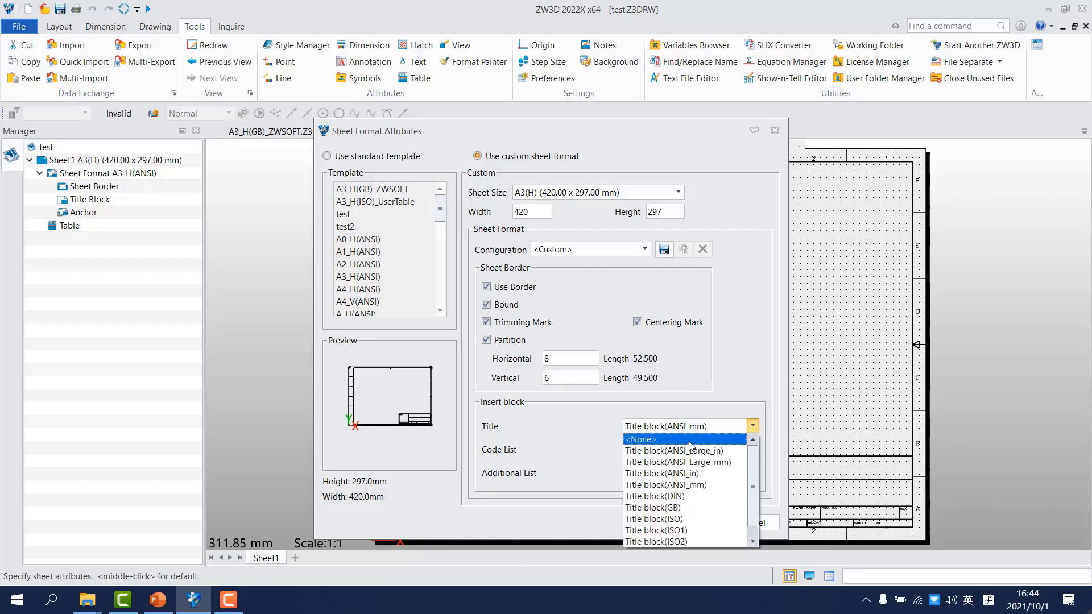
click(690, 440)
click(698, 522)
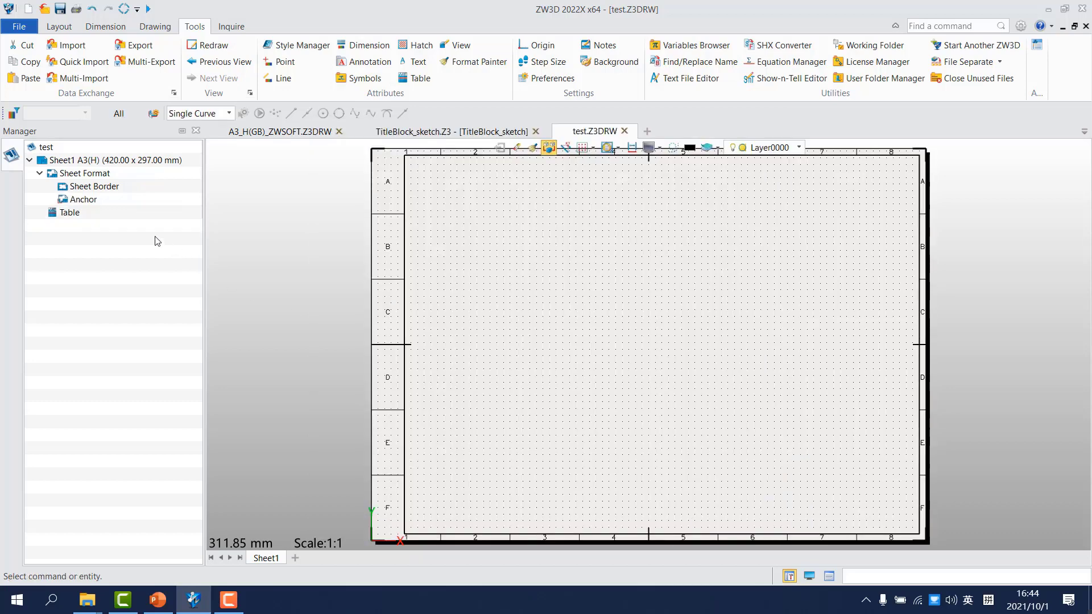
Add a new title block to the sheet format and enter its sketch.
click(79, 174)
right_click(80, 175)
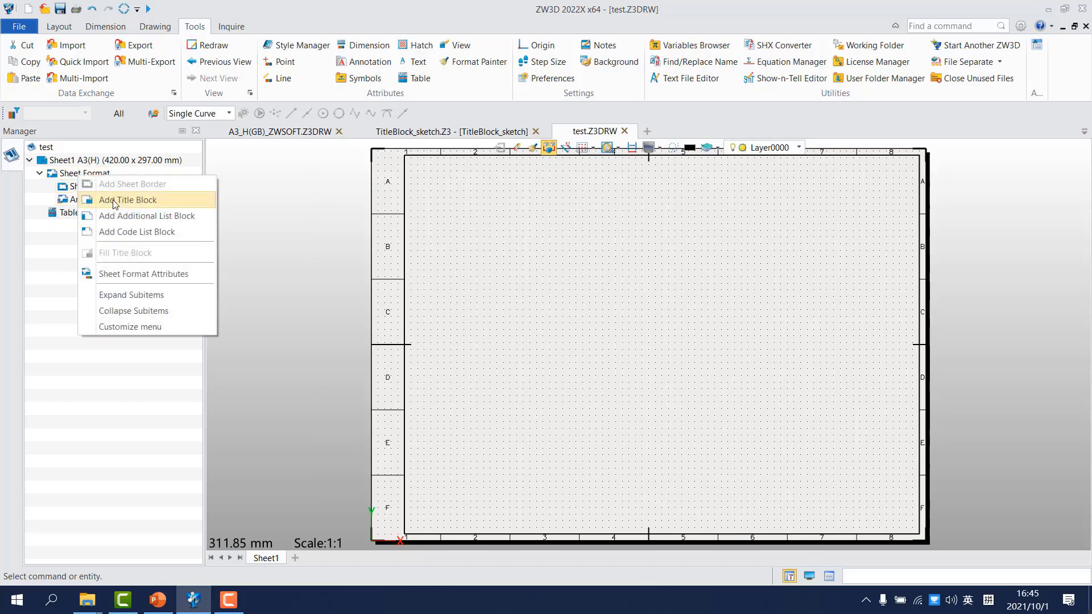
click(115, 201)
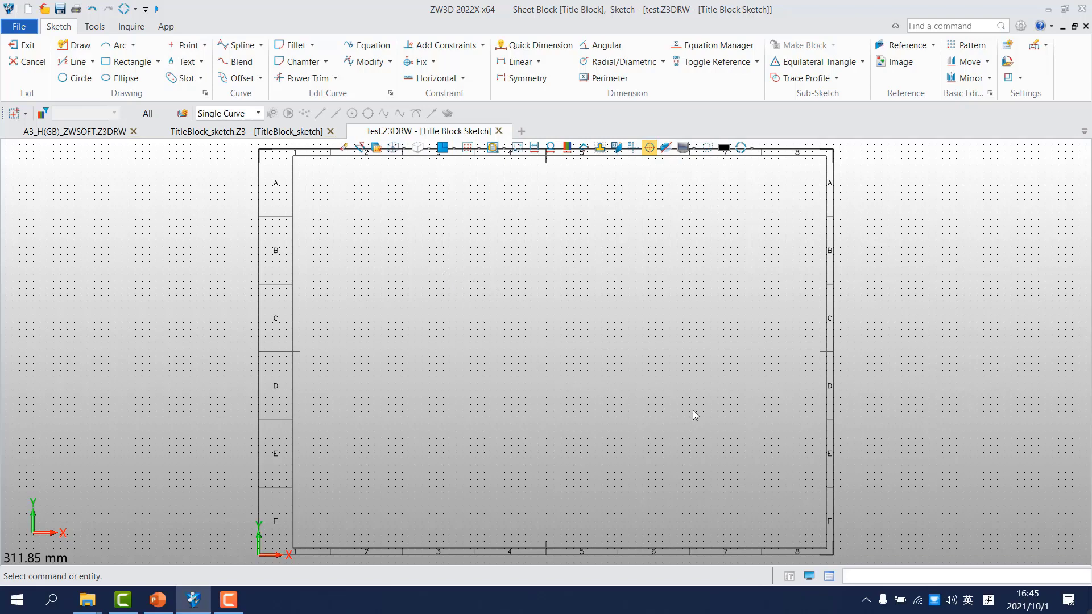
click(205, 93)
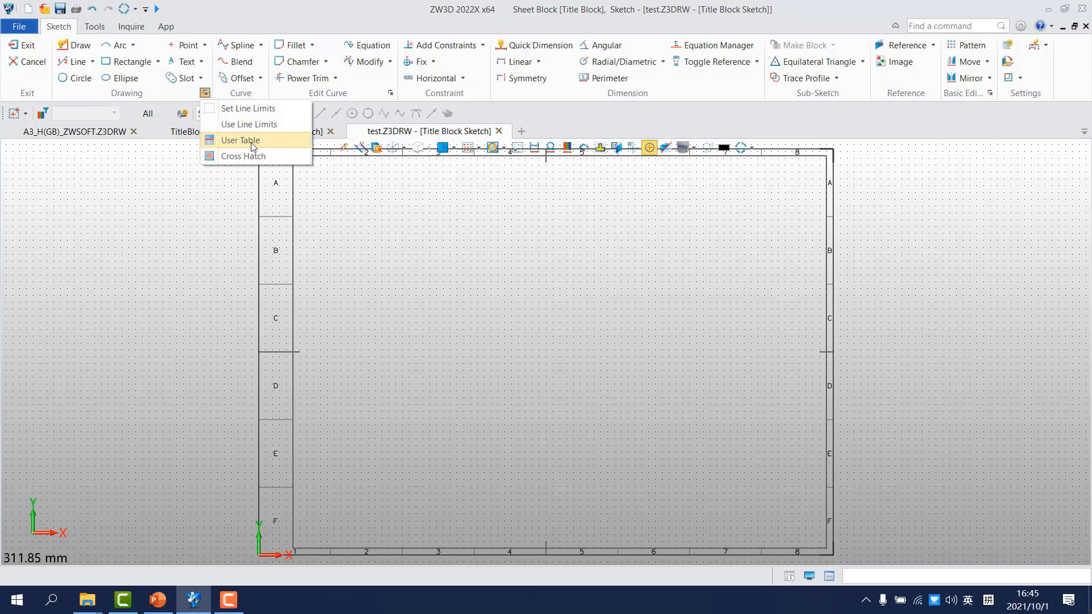
click(500, 294)
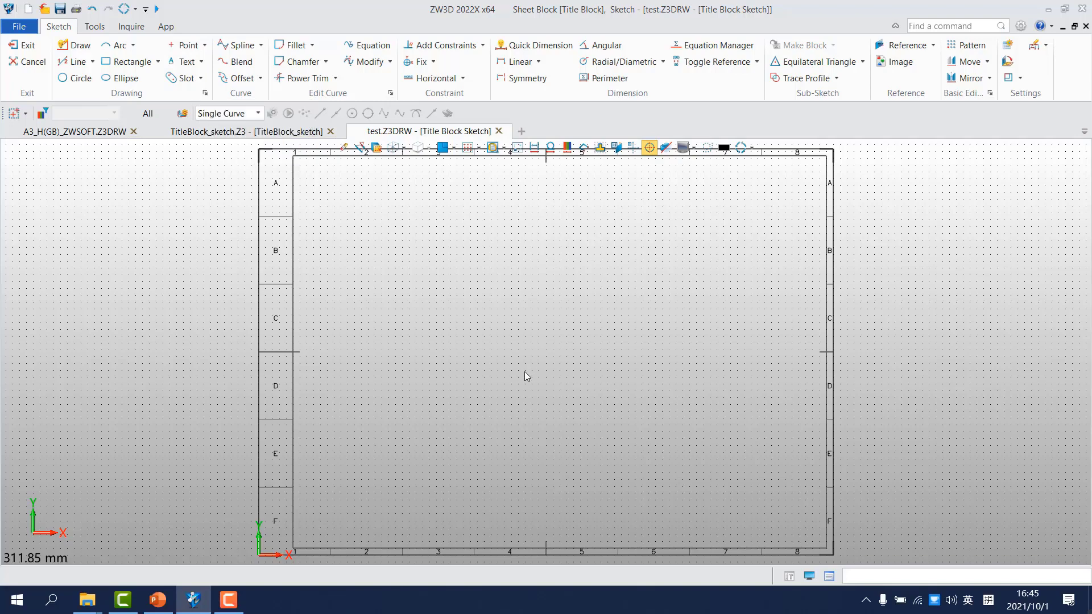
scroll(606, 372, down, 1)
middle_drag(610, 370, 556, 370)
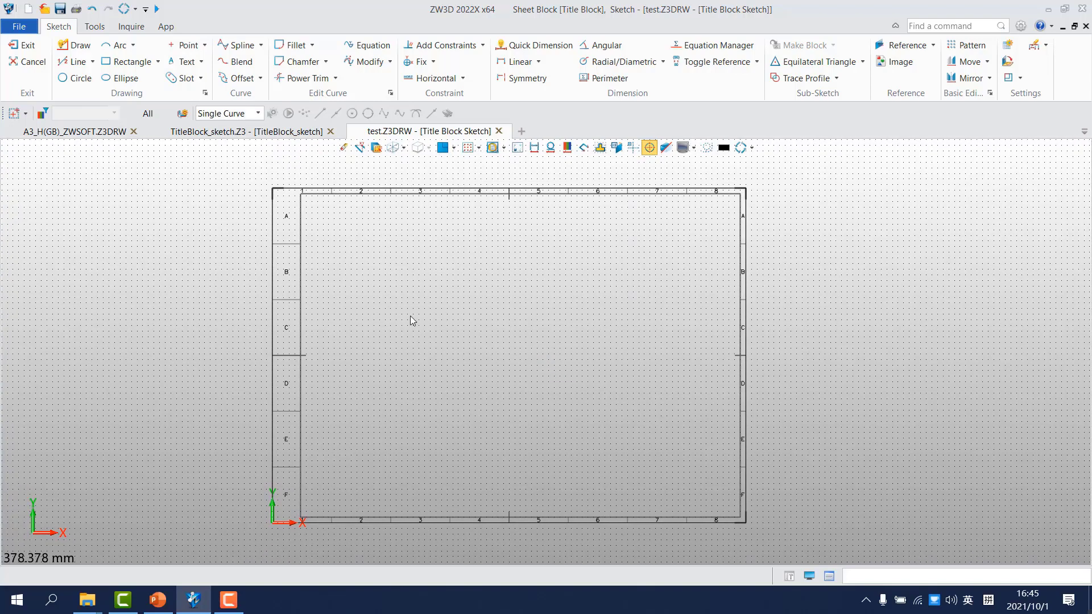
Draw a two-corner rectangle about 195 by 75 mm up and left from the border's inner lower-right corner.
click(130, 61)
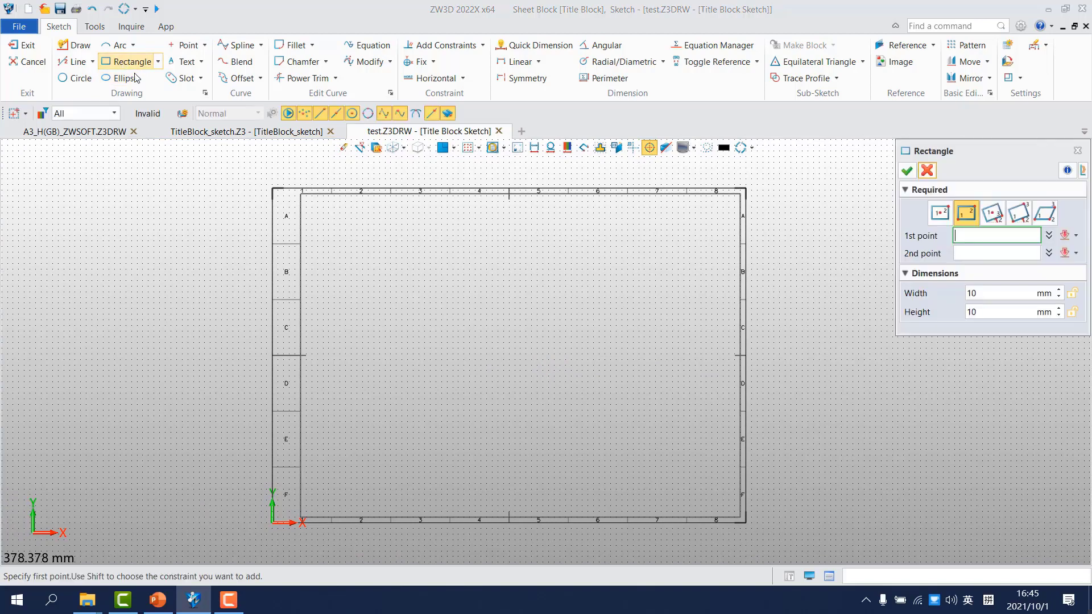
click(742, 514)
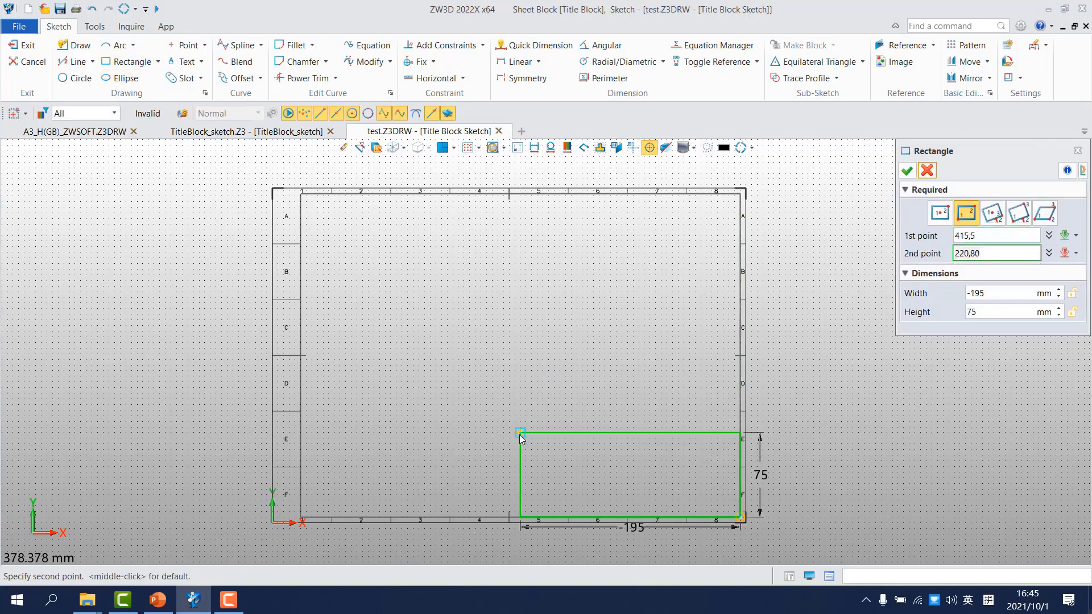
click(520, 434)
click(907, 172)
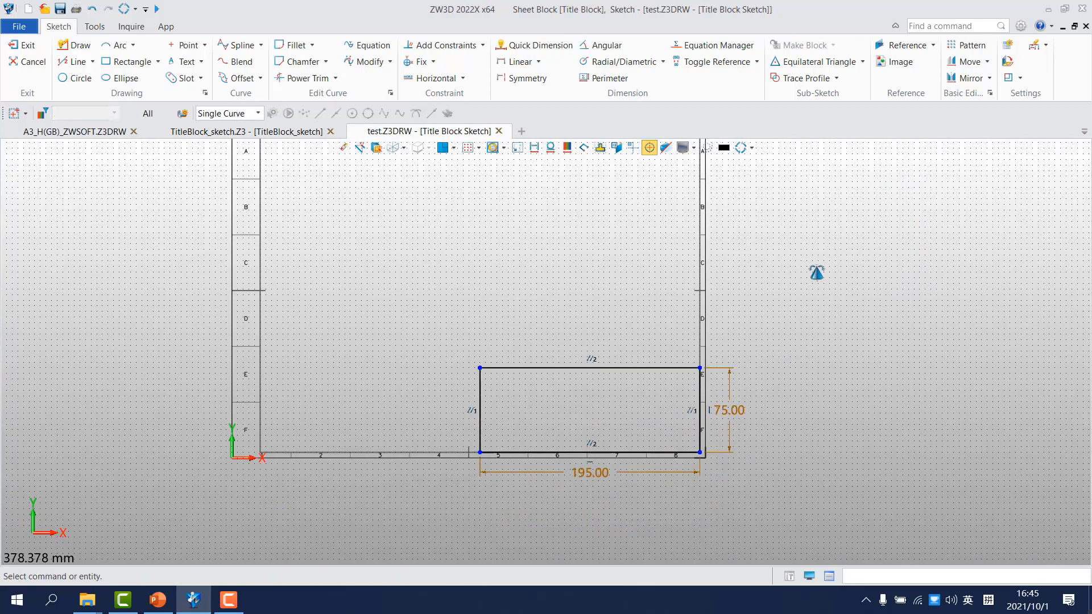
Set the rectangle's height to 80 mm and its width to 200 mm.
double_click(707, 371)
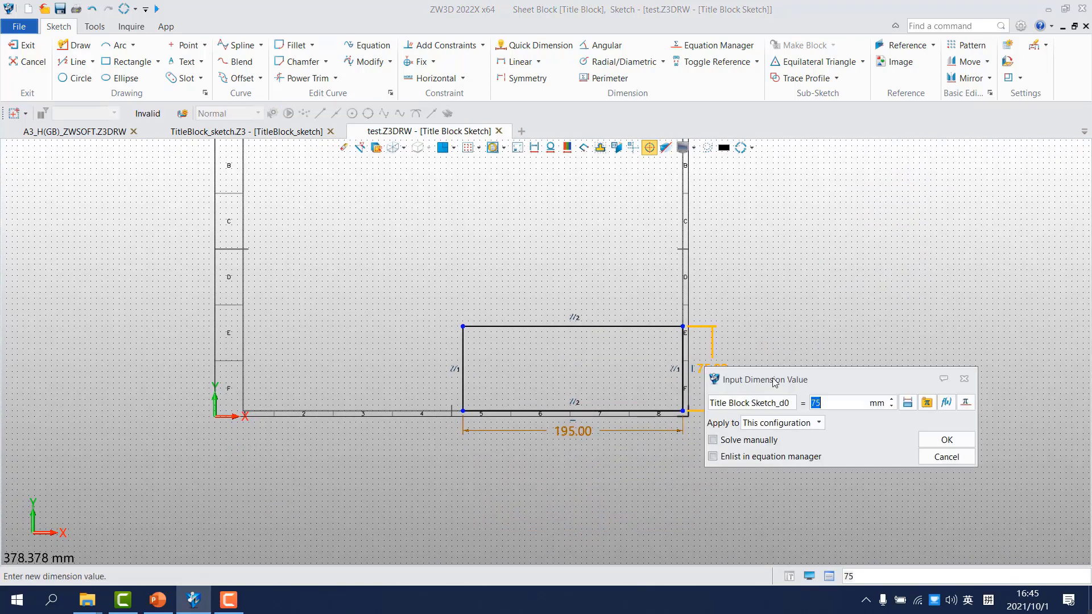
text(80)
key(Return)
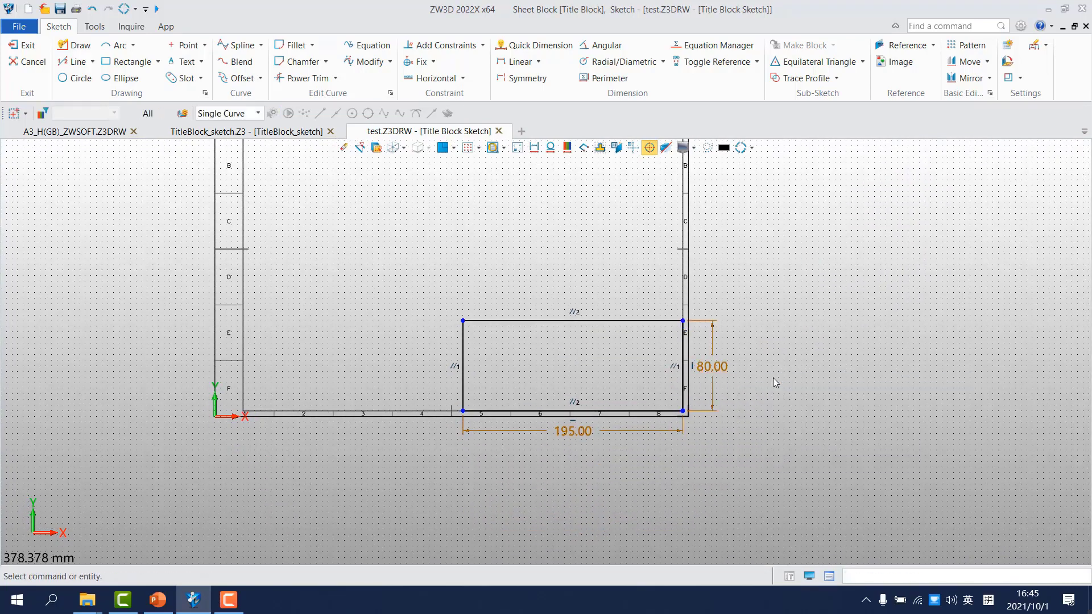
double_click(573, 438)
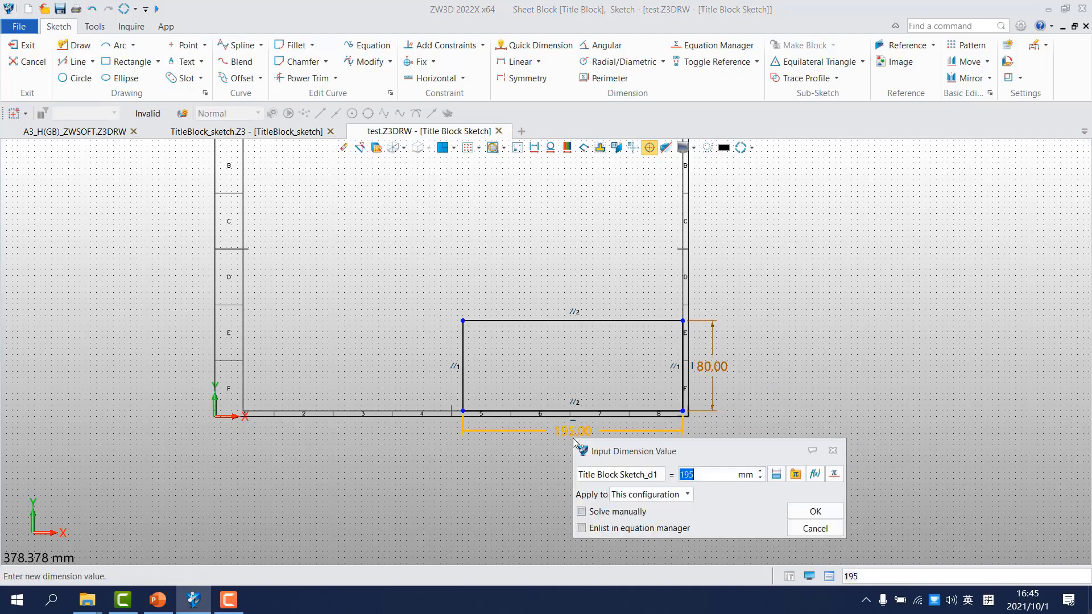
text(200)
key(Return)
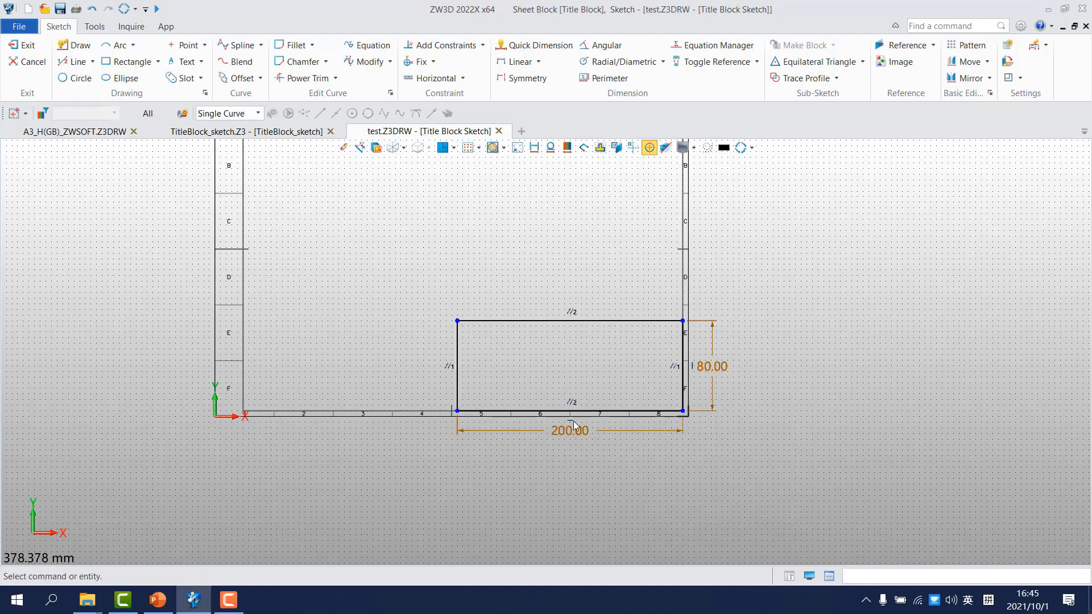
Draw a full-height vertical line about 15 mm from the rectangle's left edge and a full-width horizontal line about 15 mm above its bottom edge.
scroll(550, 376, up, 5)
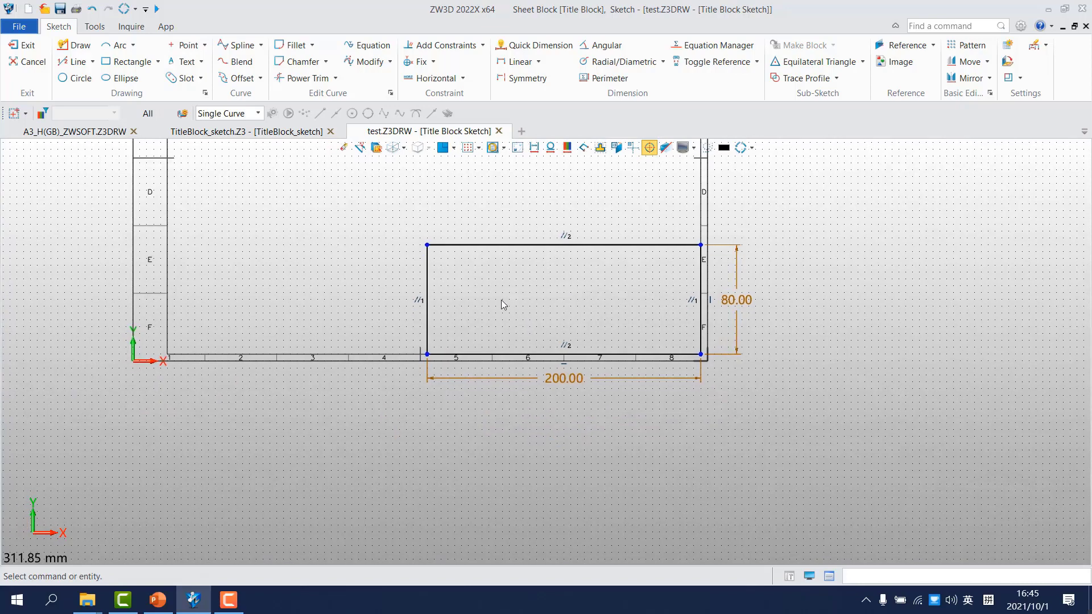
right_click(519, 253)
click(524, 259)
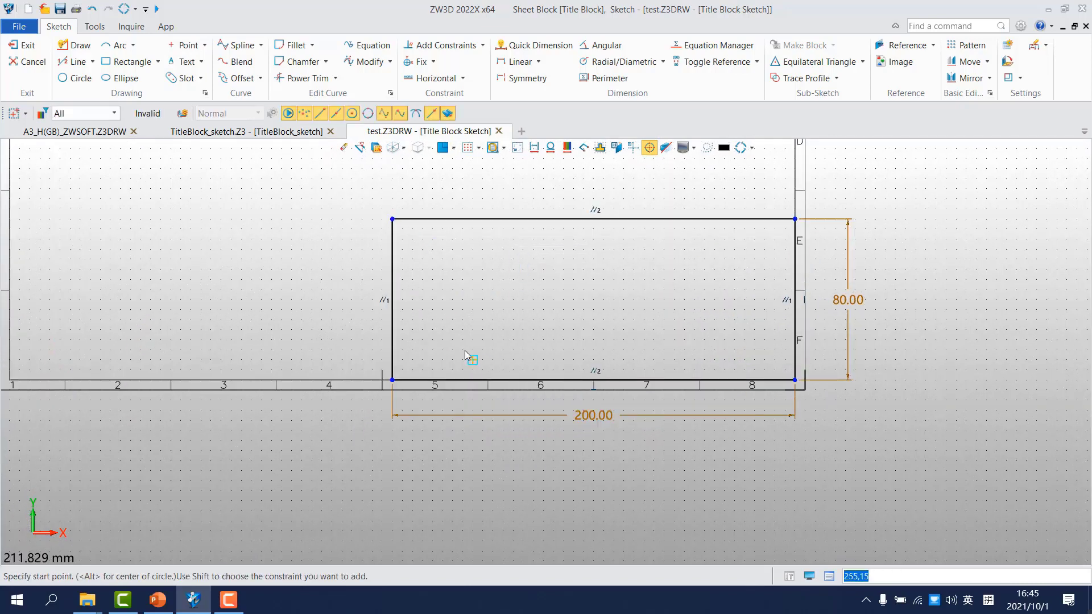
click(422, 219)
click(422, 379)
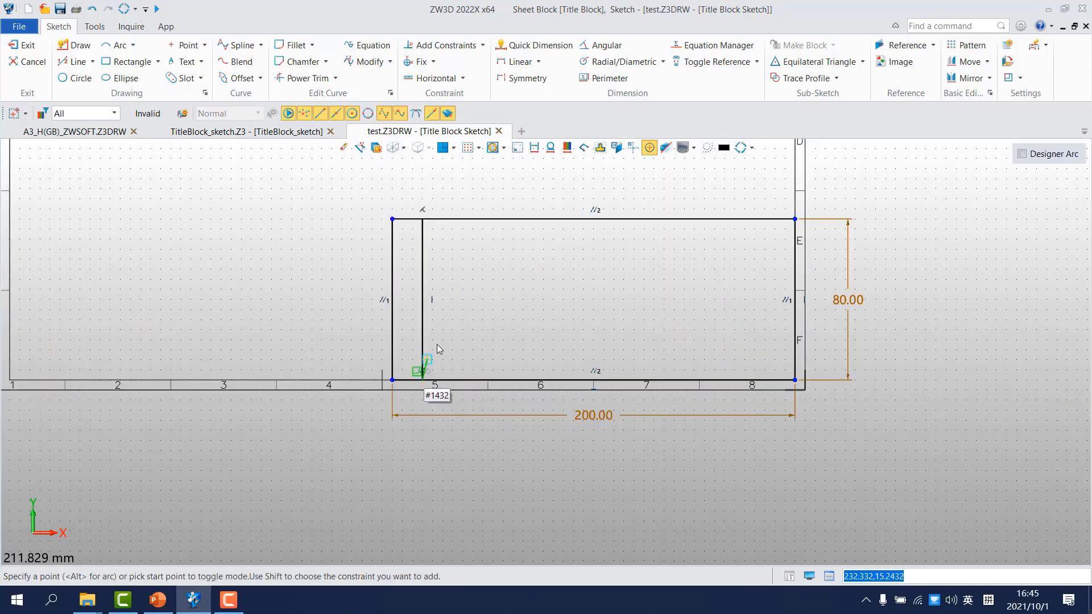
key(Escape)
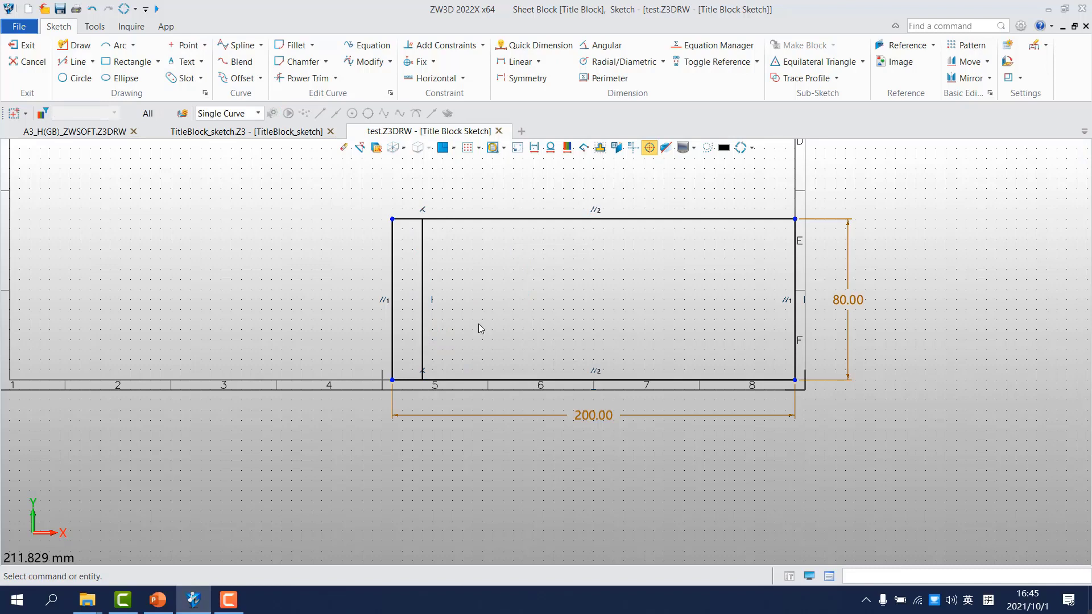
middle_click(481, 328)
click(393, 349)
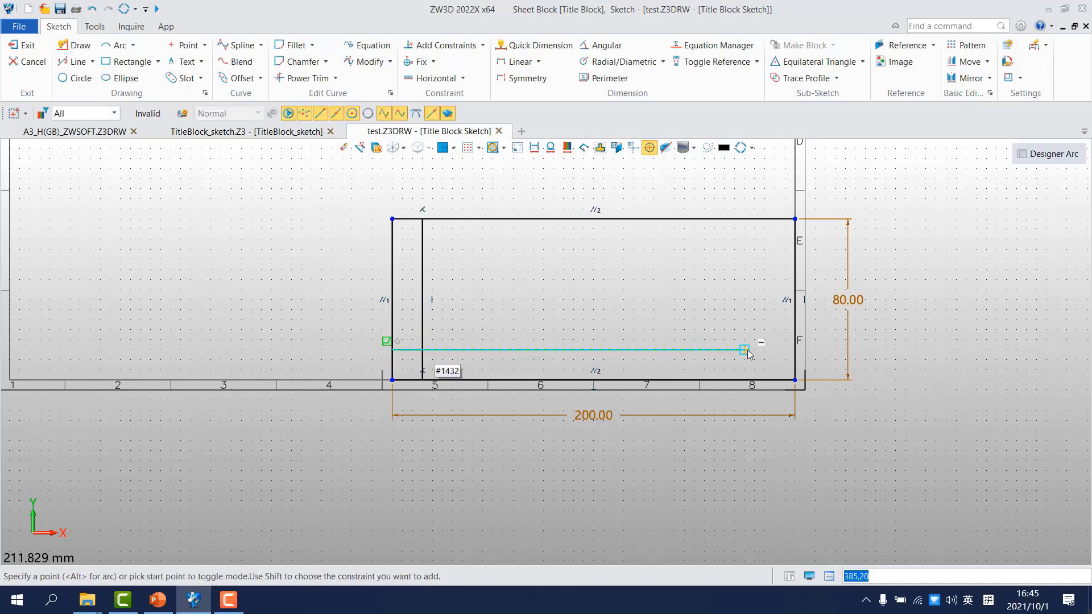
click(795, 349)
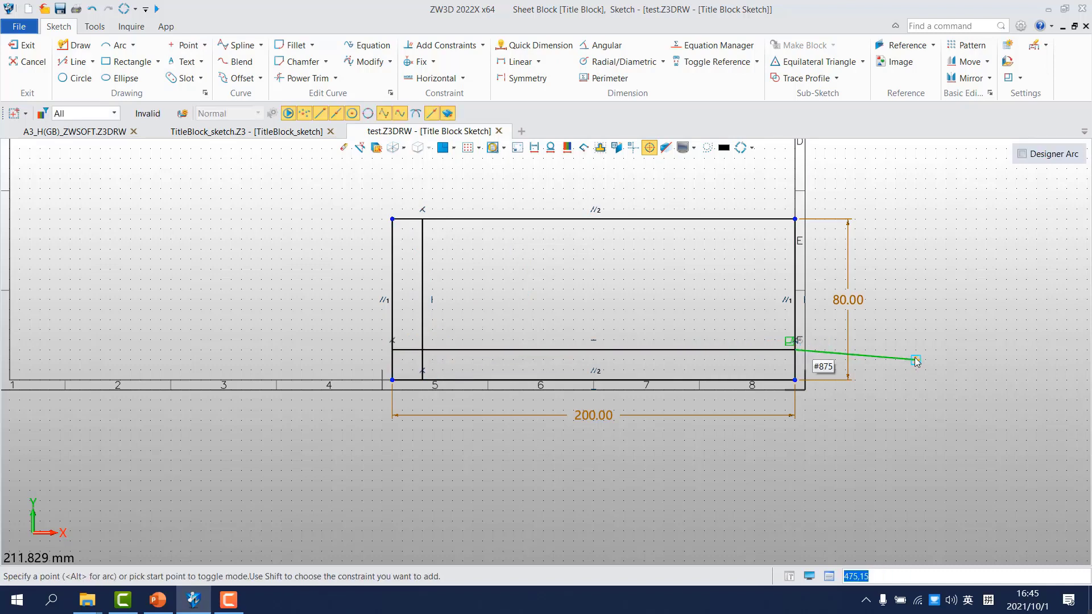
key(Escape)
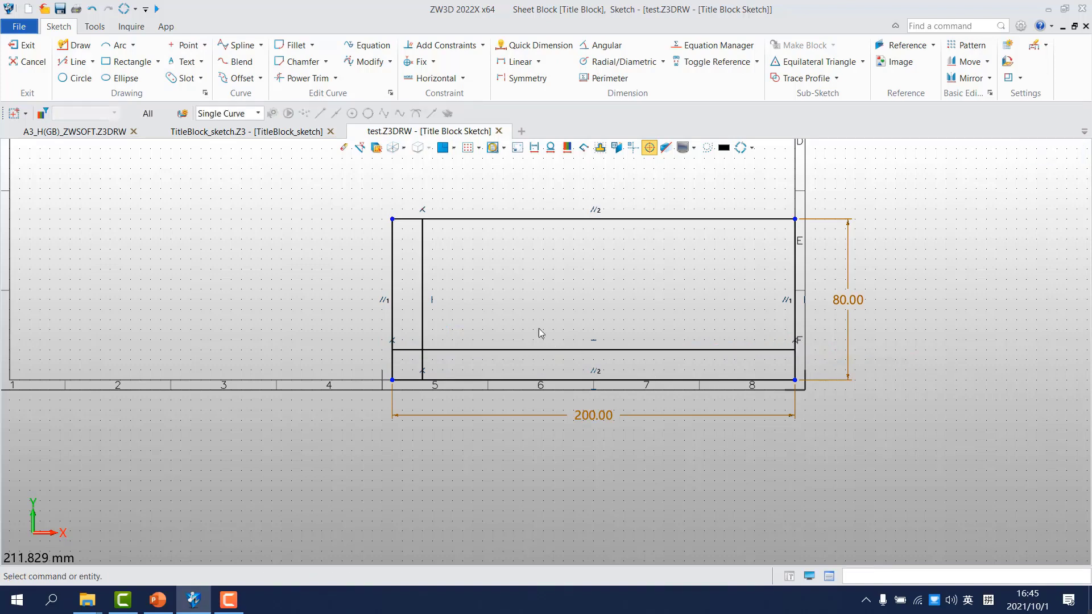
Dimension the horizontal line at 10 mm above the rectangle's bottom edge.
right_click(546, 271)
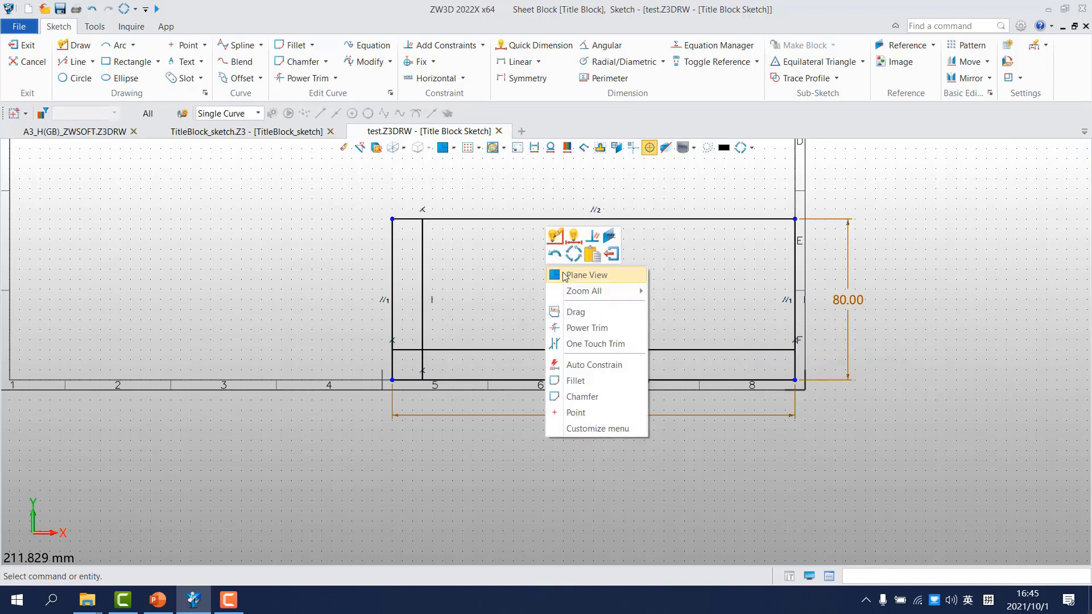
click(578, 242)
click(603, 350)
click(626, 380)
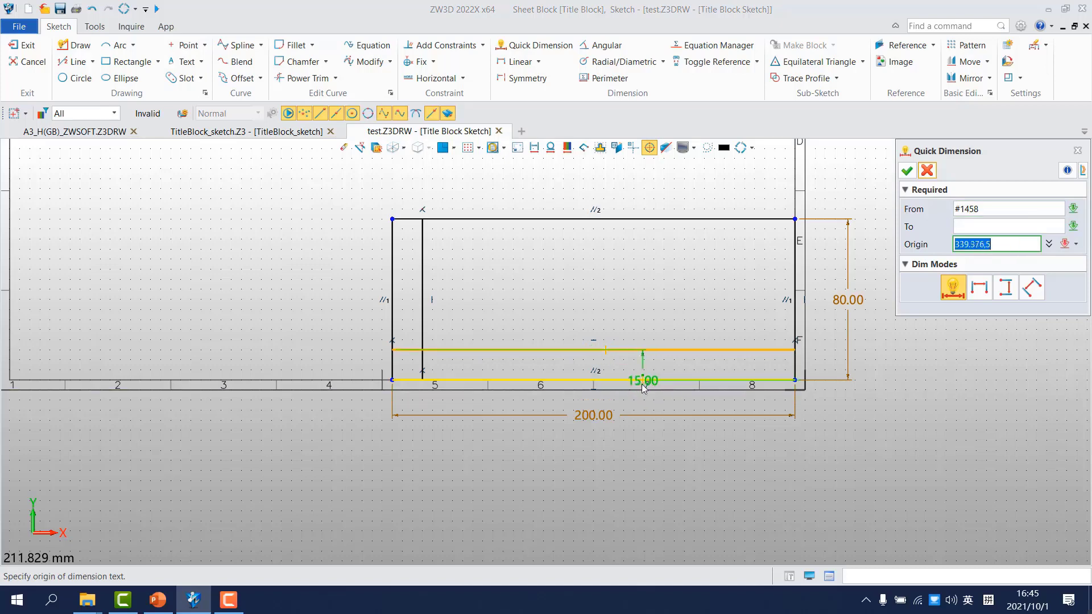
click(833, 370)
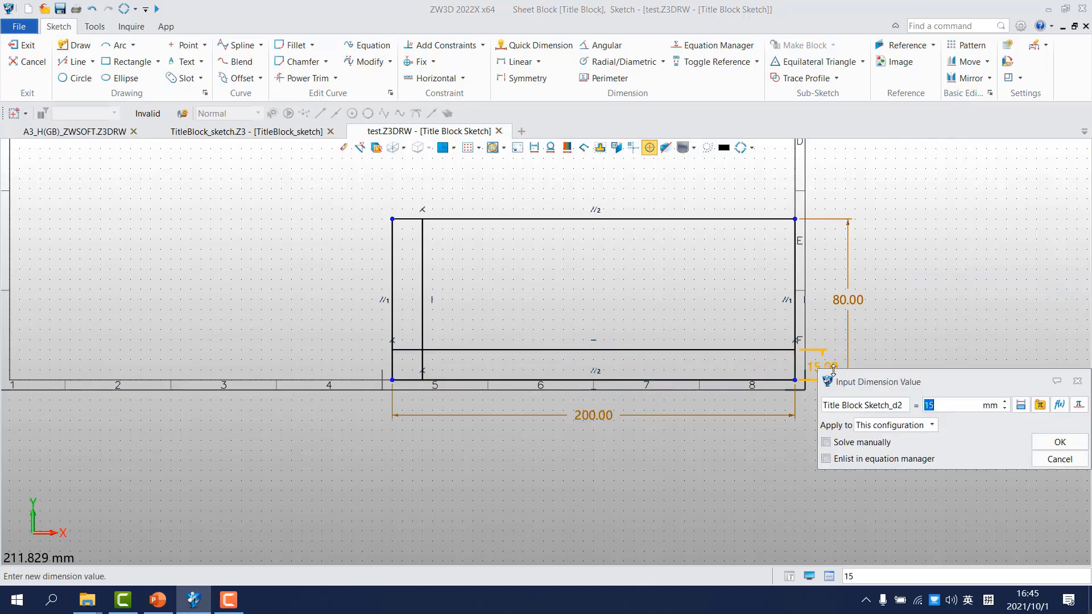
text(10)
key(Return)
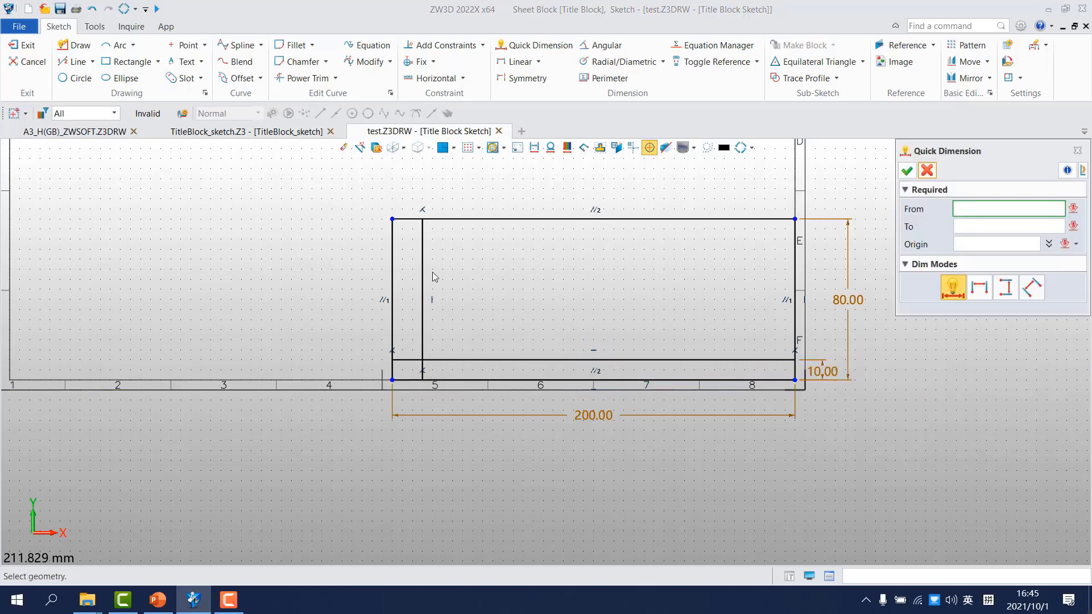
Dimension the vertical line at 30 mm from the rectangle's left edge.
click(422, 277)
click(392, 277)
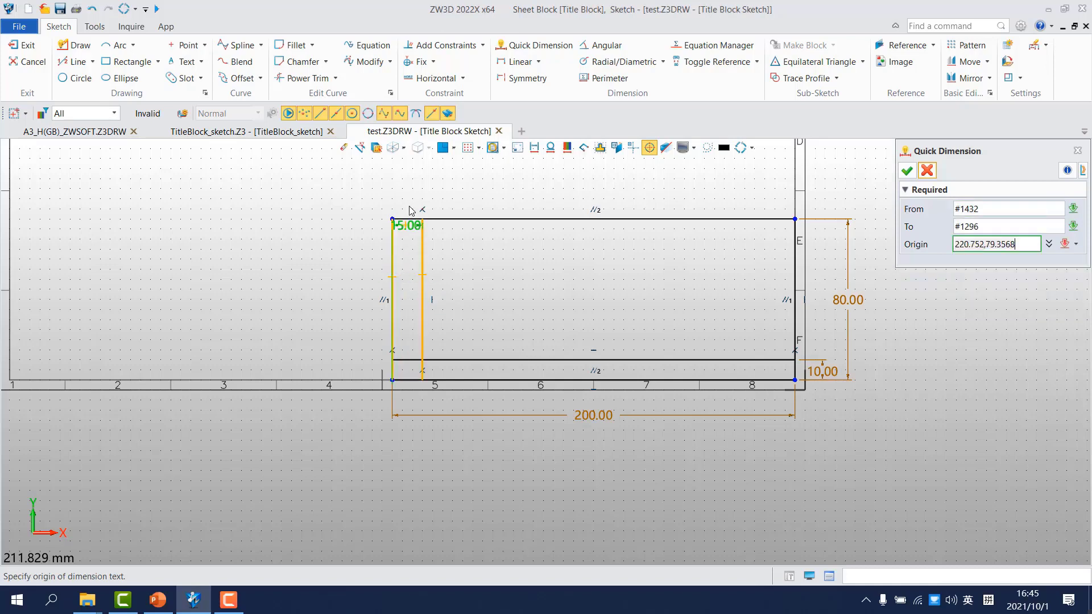
click(412, 204)
text(30)
key(Return)
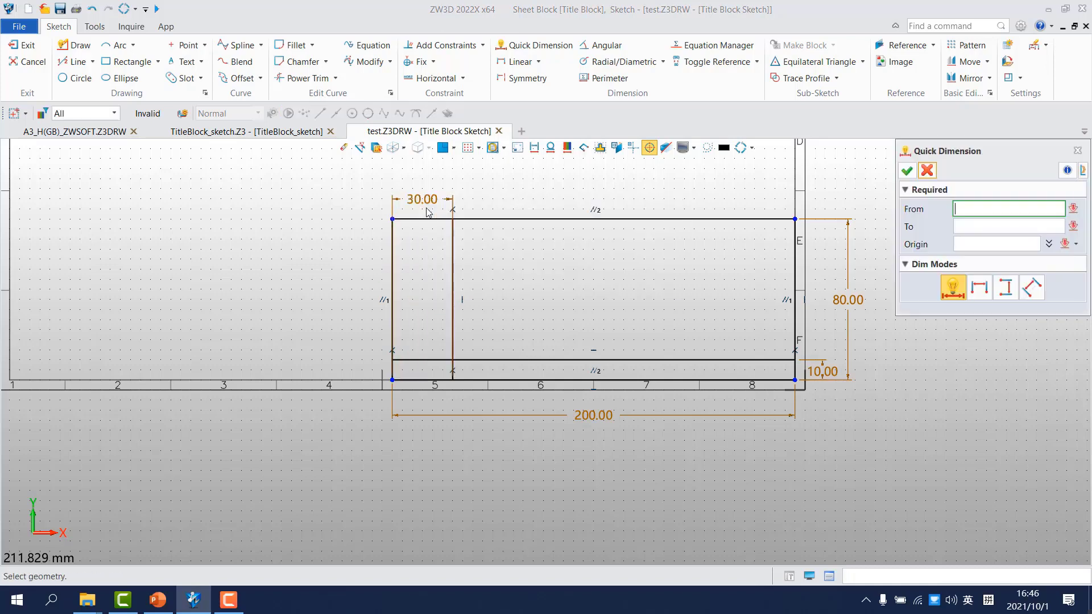
click(907, 171)
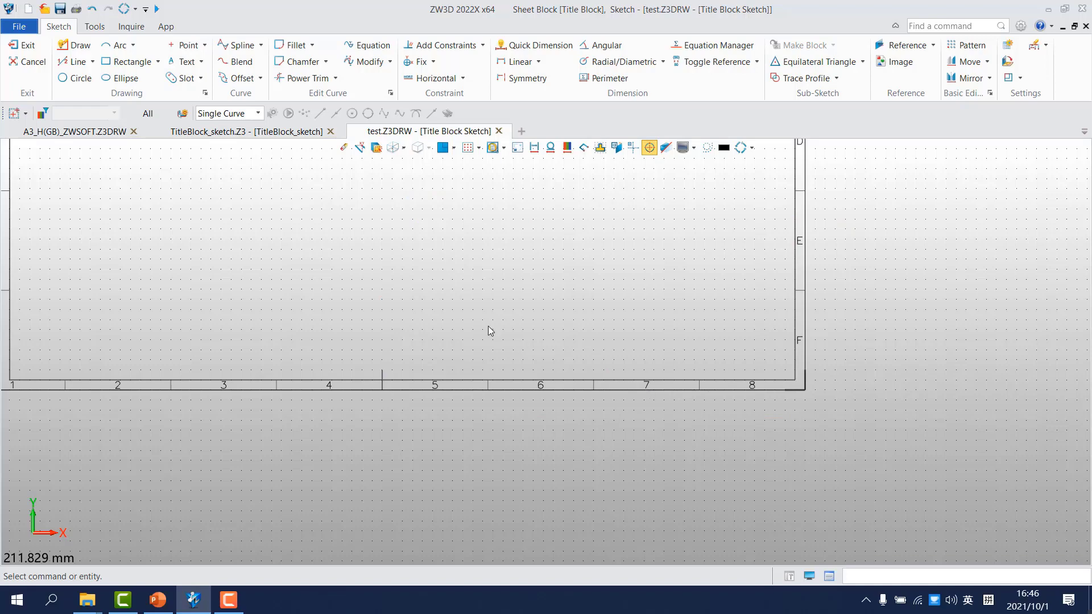
Copy the entire title block from the TitleBlock_sketch file, dimensions included, using the table's lower-right corner as base point.
click(258, 132)
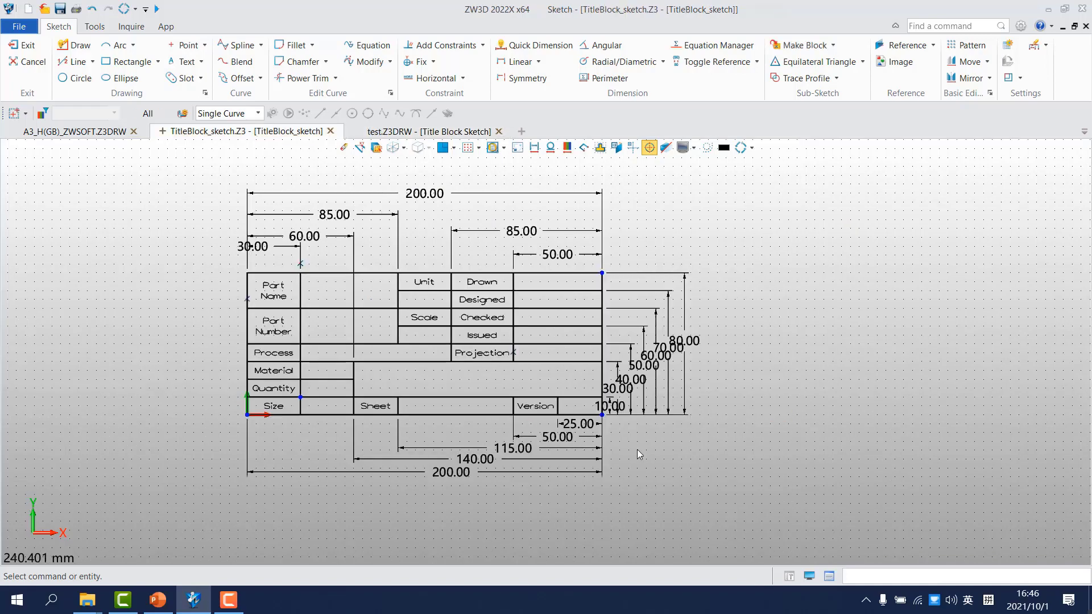
mouse_move(773, 511)
mouse_down()
mouse_move(354, 261)
mouse_move(217, 153)
mouse_move(217, 167)
mouse_up()
key(ctrl+c)
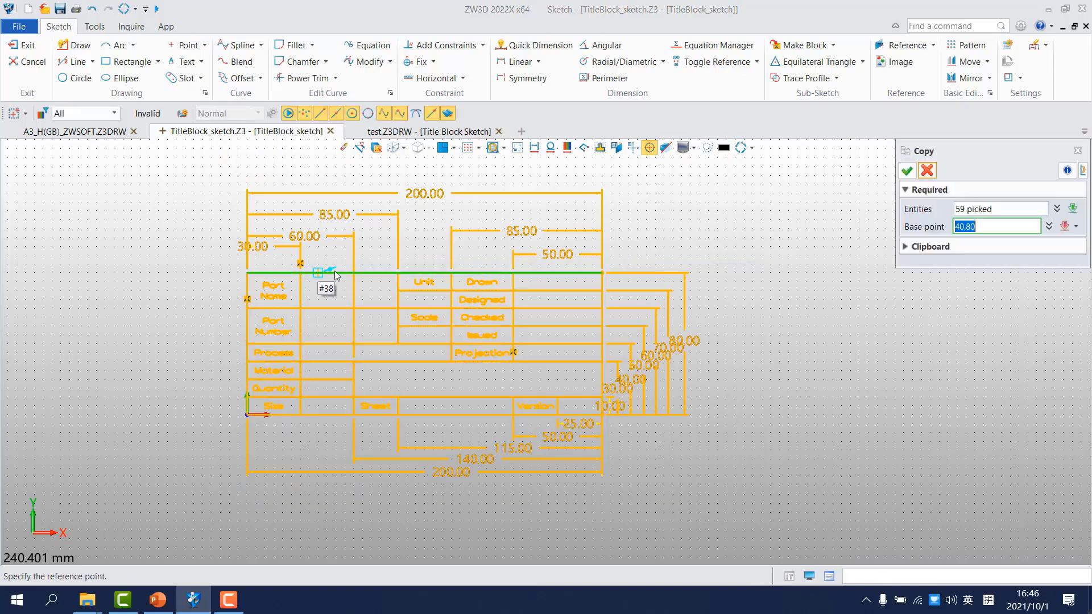
click(603, 417)
click(909, 173)
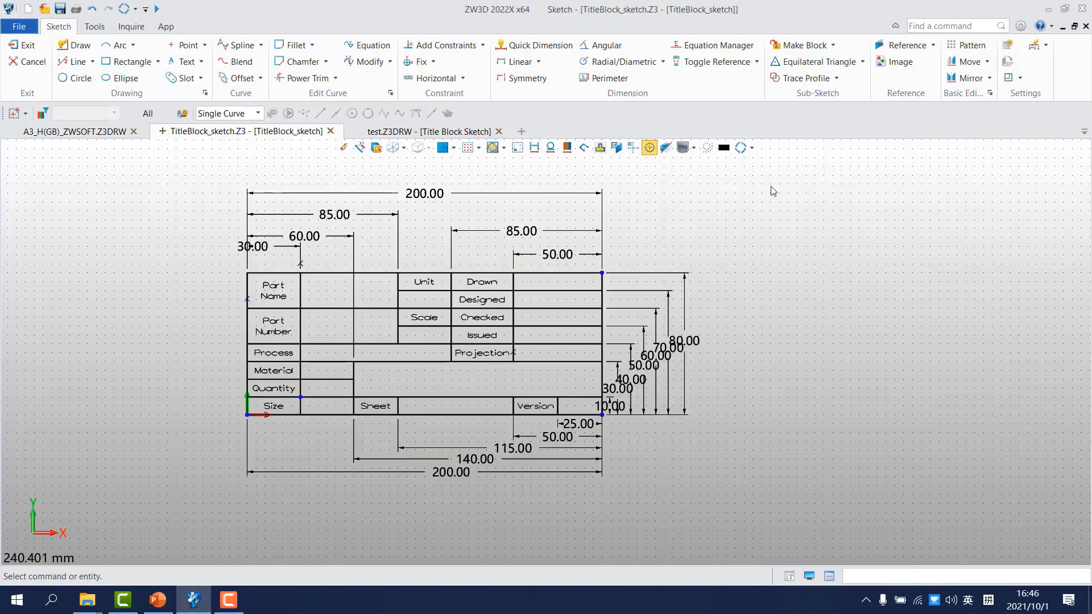
Paste the copied title block into the test drawing at the border's inner lower-right corner, 415,5, and hide the sketch dimensions.
key(ctrl+Tab)
key(ctrl+v)
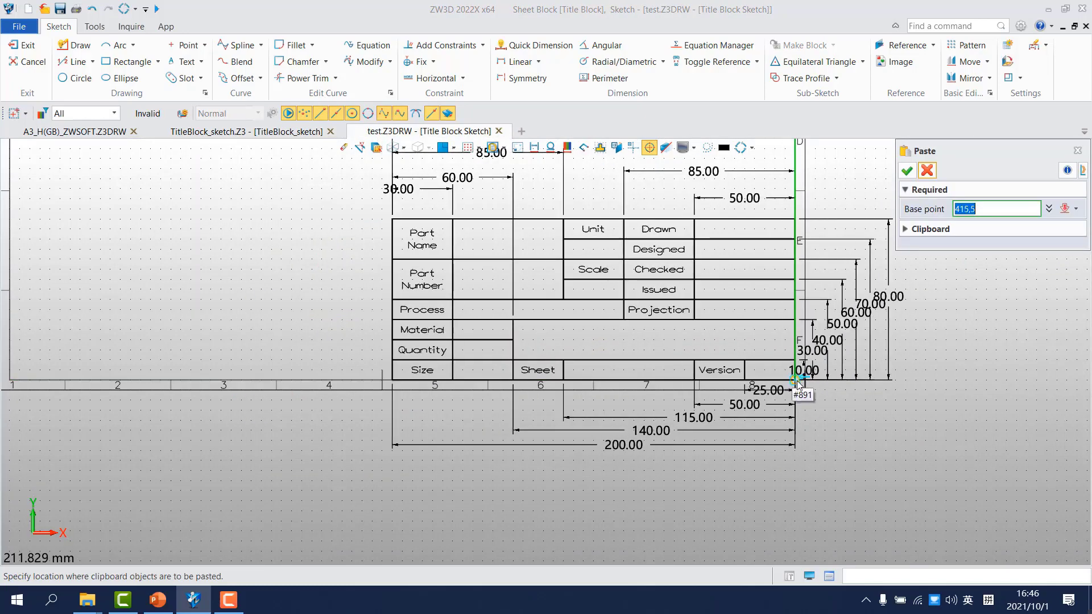
click(796, 380)
scroll(890, 247, down, 2)
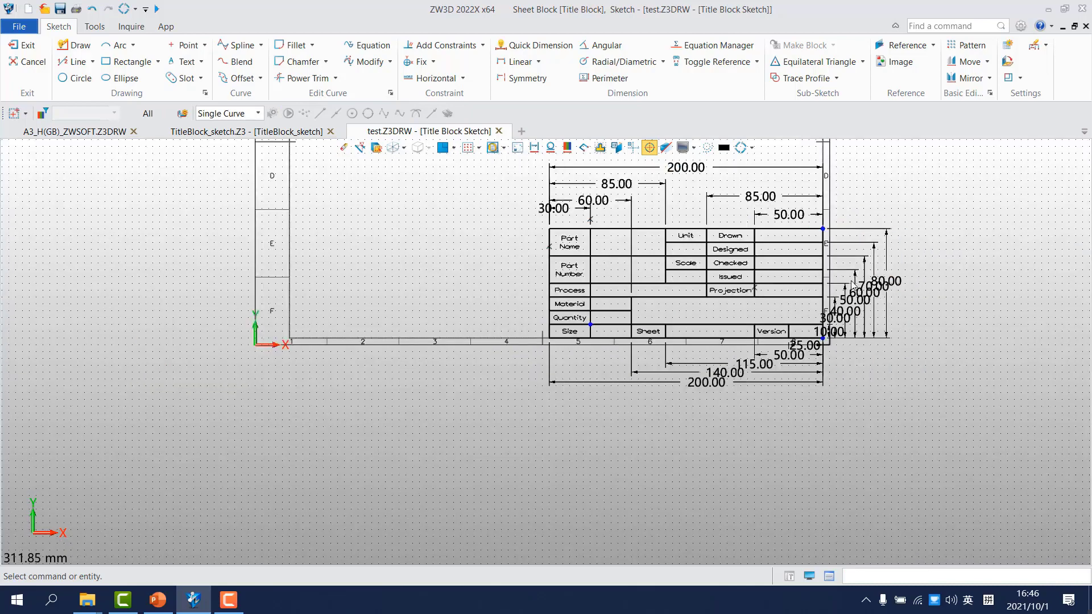
middle_drag(844, 281, 731, 362)
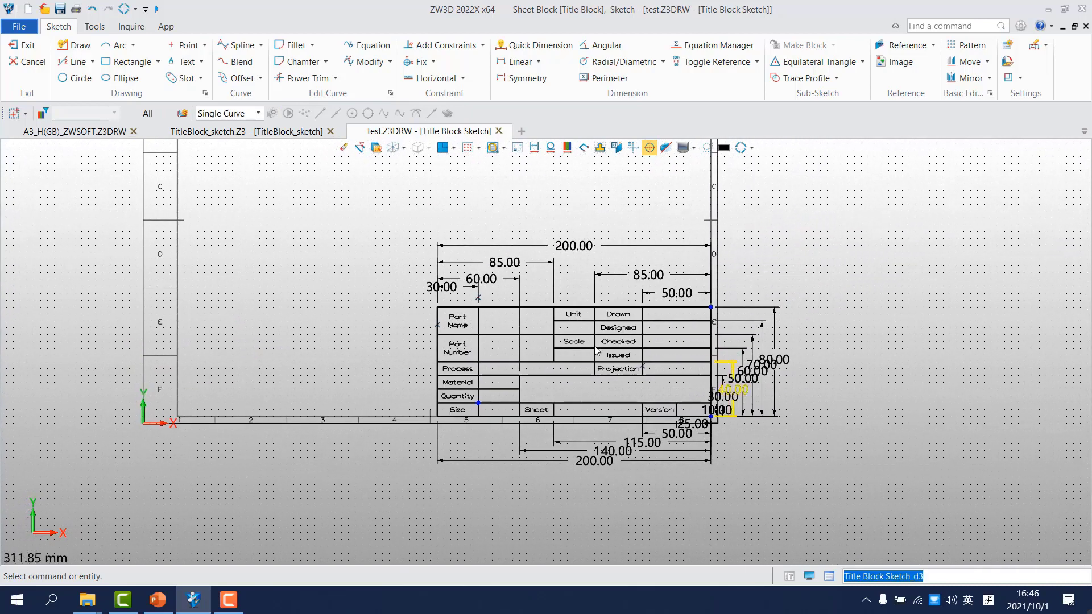
click(535, 149)
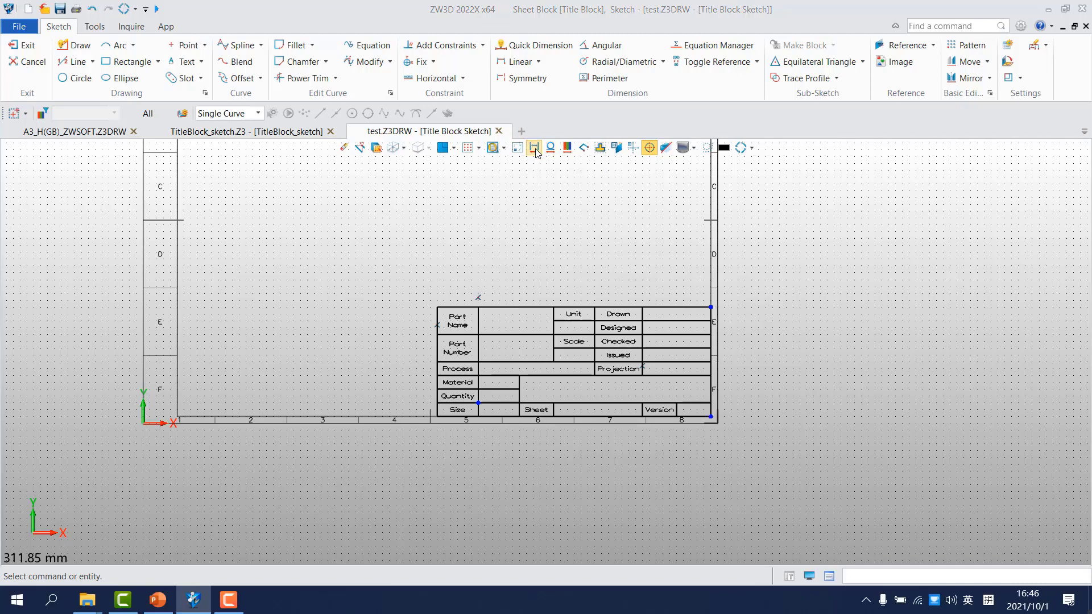
Create the boxed text "ZWSOFT COMPANY" spanning the large empty cell beside Material and Quantity.
scroll(576, 327, up, 3)
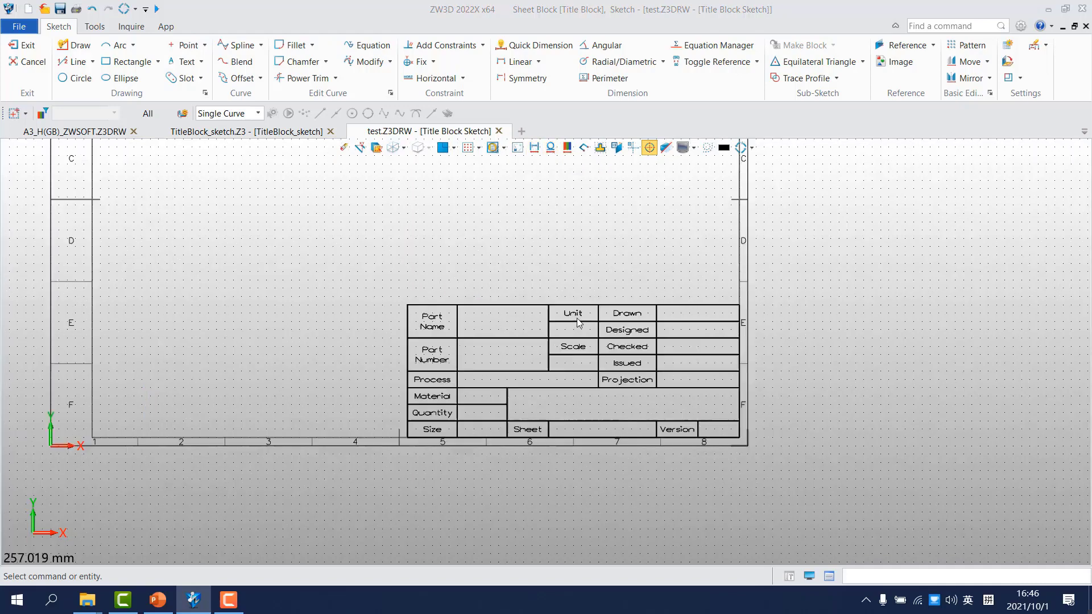
middle_drag(576, 382, 579, 342)
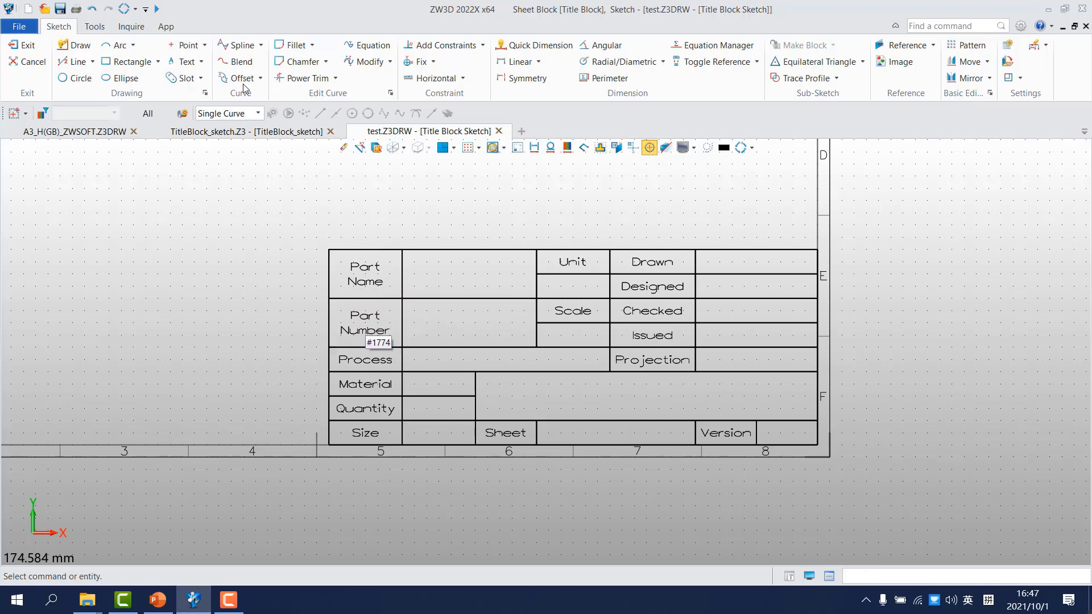
click(183, 65)
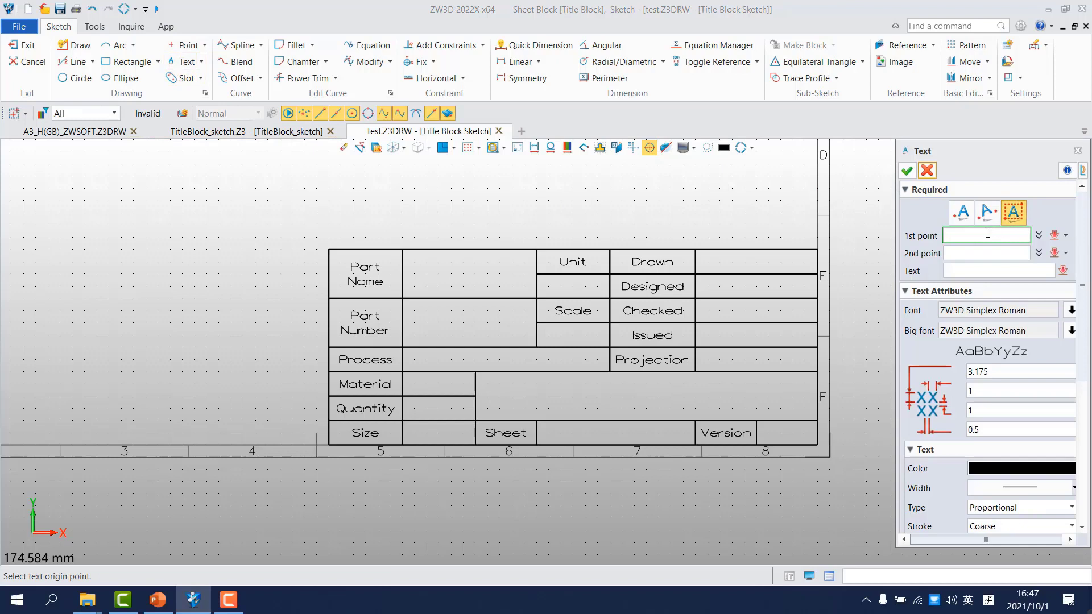
click(476, 422)
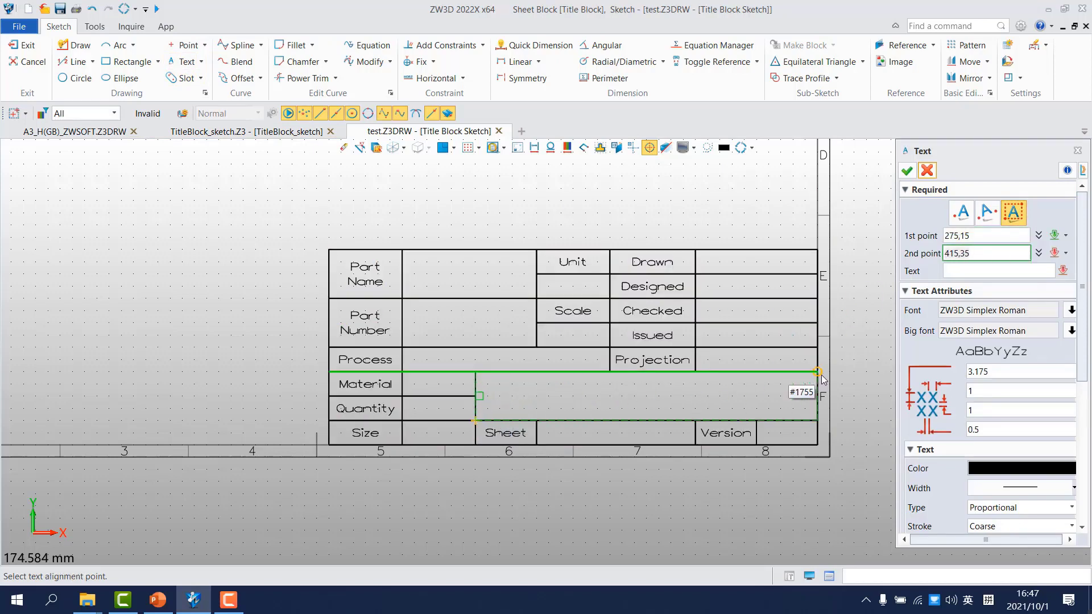
click(819, 380)
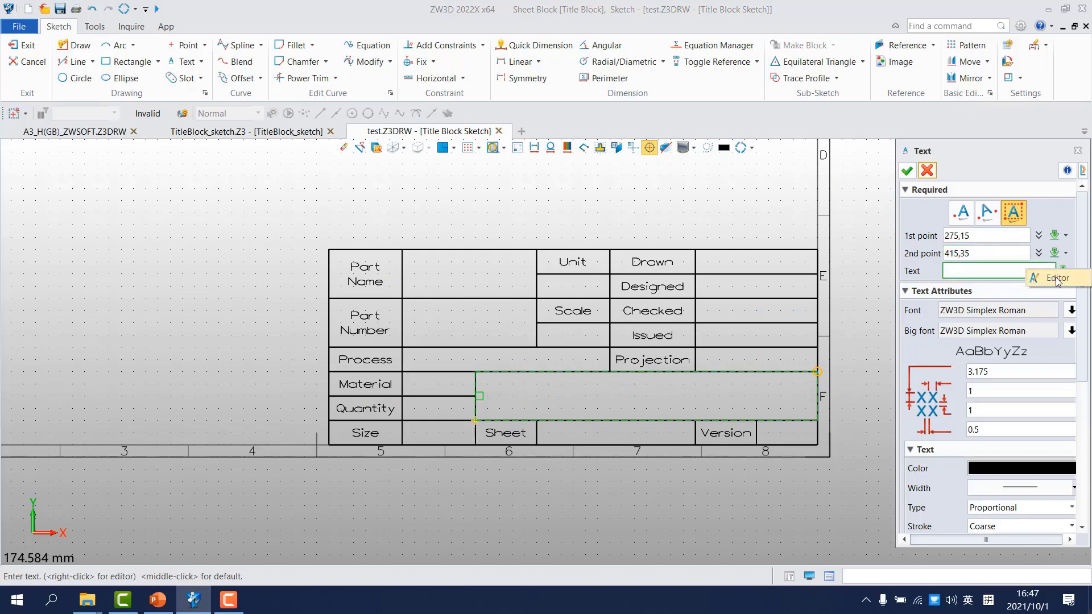
click(1062, 272)
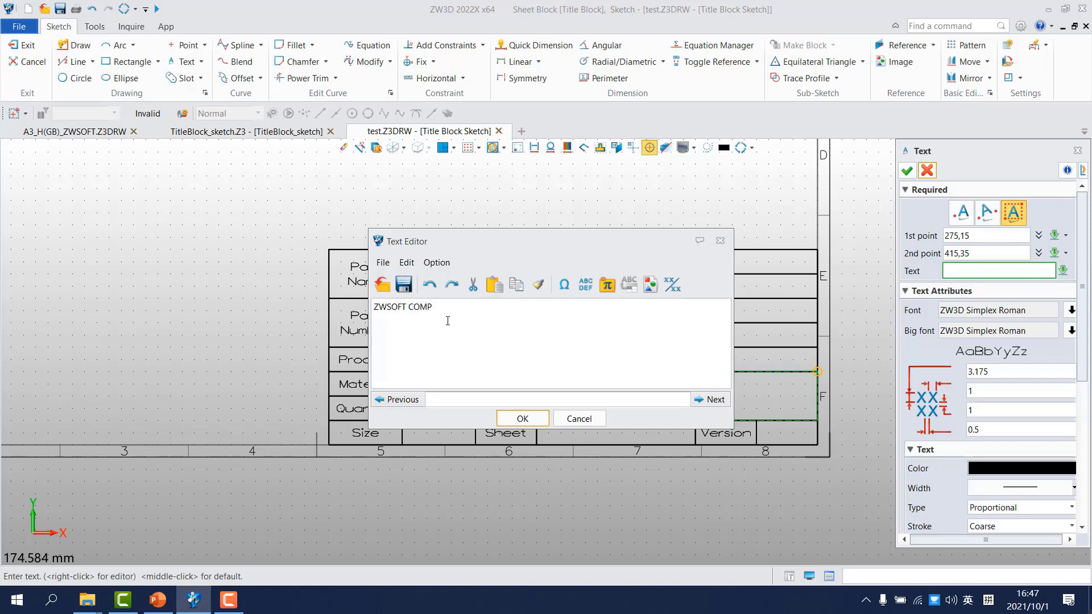
click(523, 420)
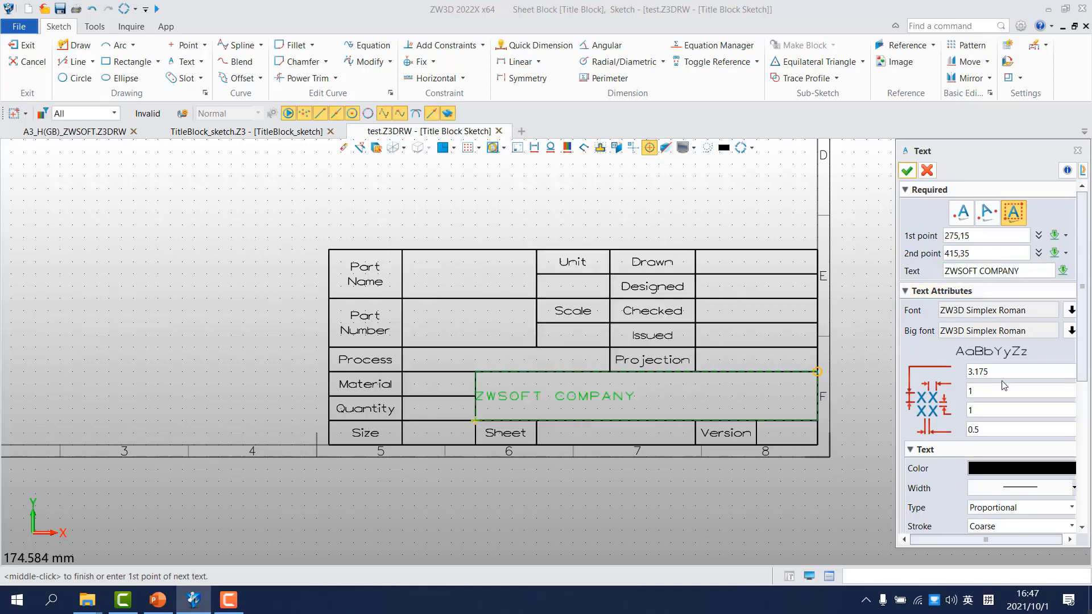
Set the company text's height to 6 and its horizontal alignment to Center, and finish the text.
drag(994, 370, 822, 409)
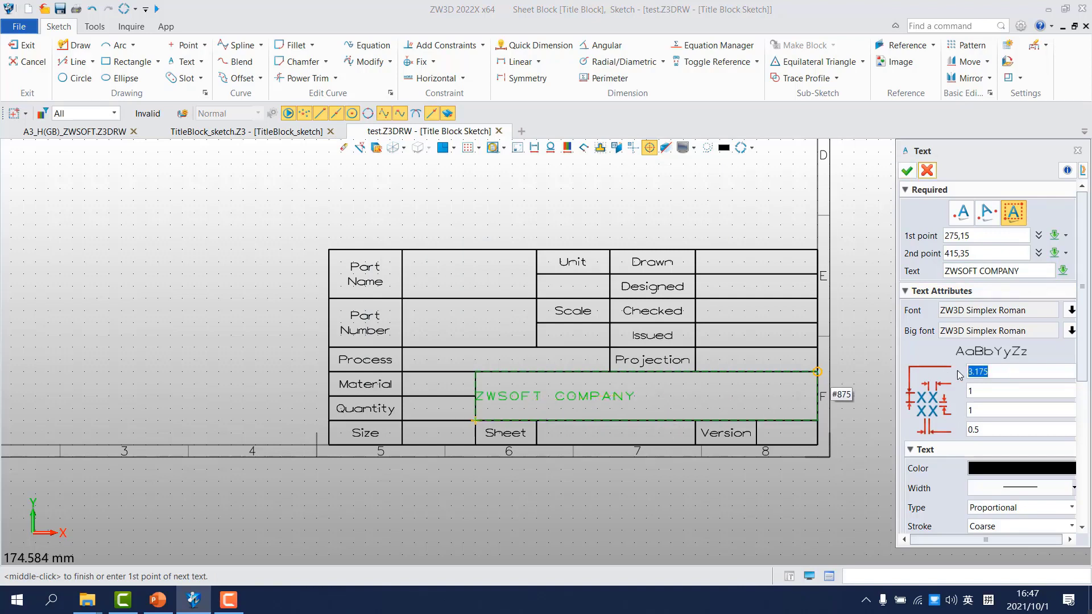
text(6)
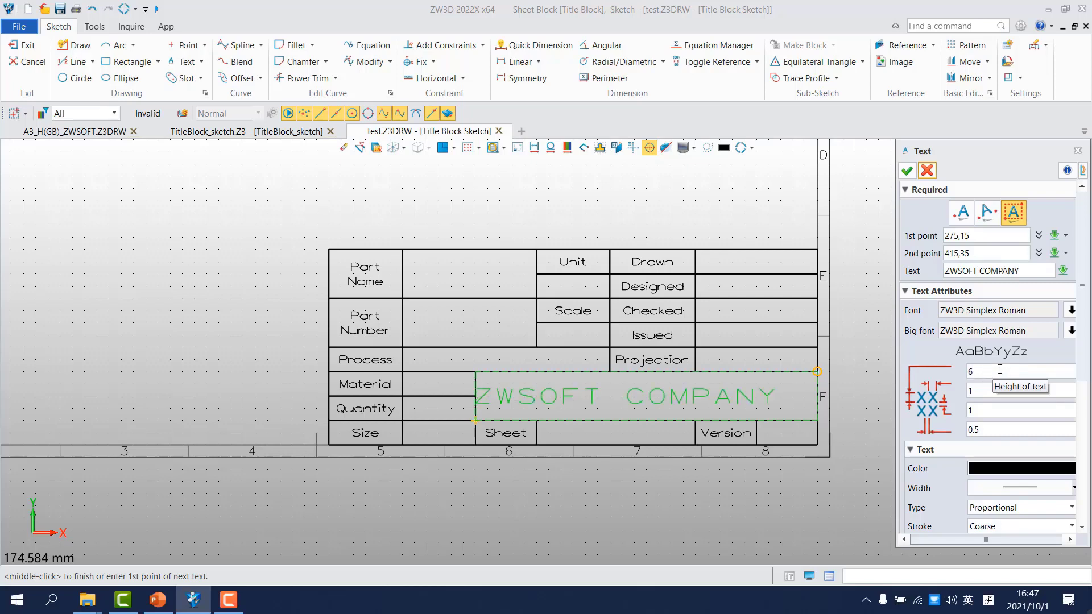
double_click(989, 430)
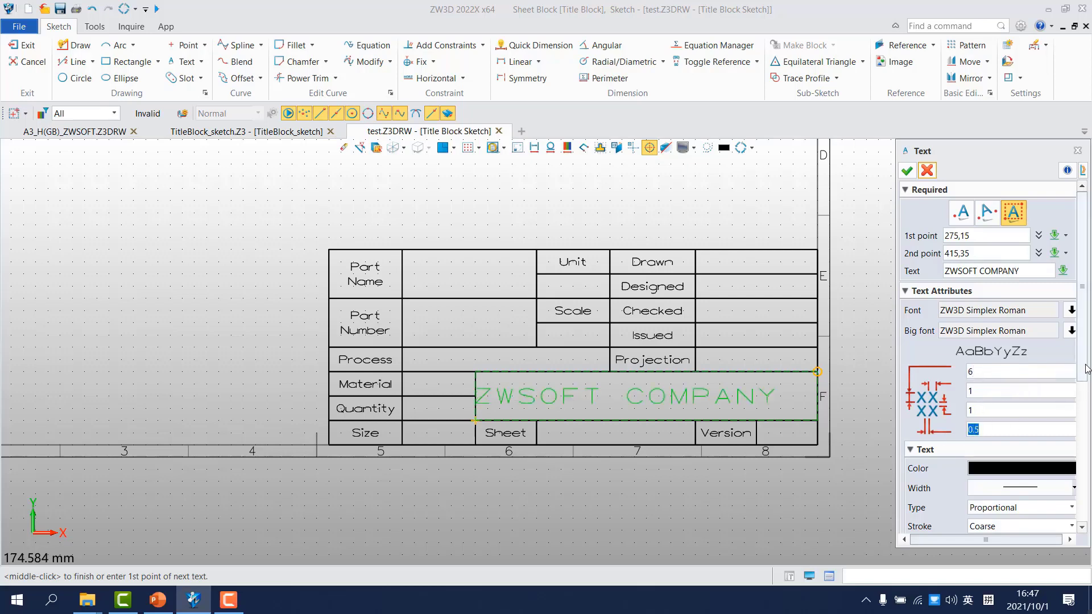
drag(1082, 378, 1079, 444)
scroll(1080, 445, down, 3)
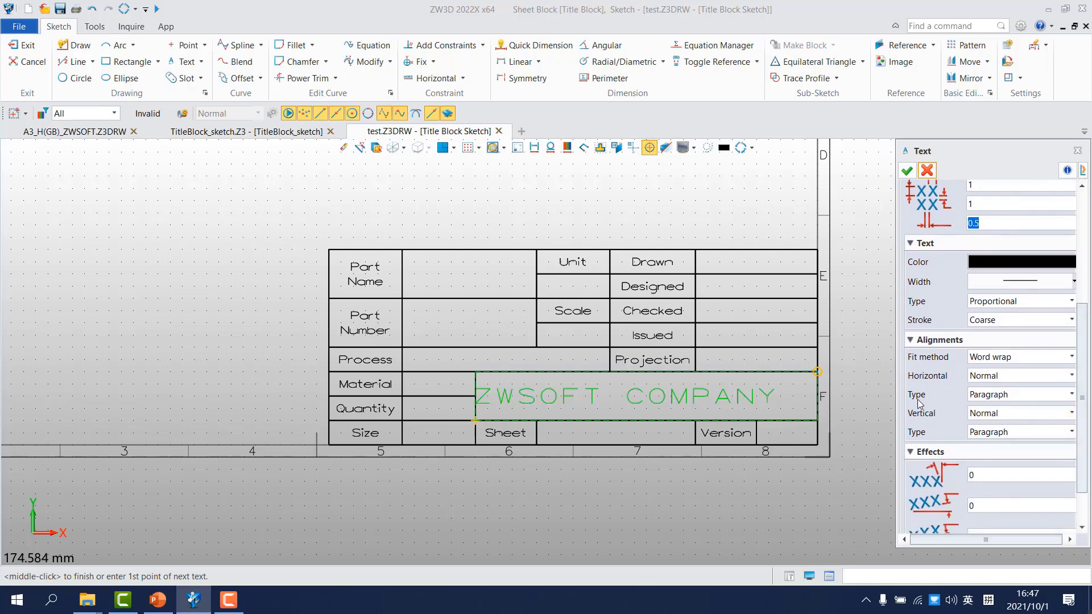
click(1018, 375)
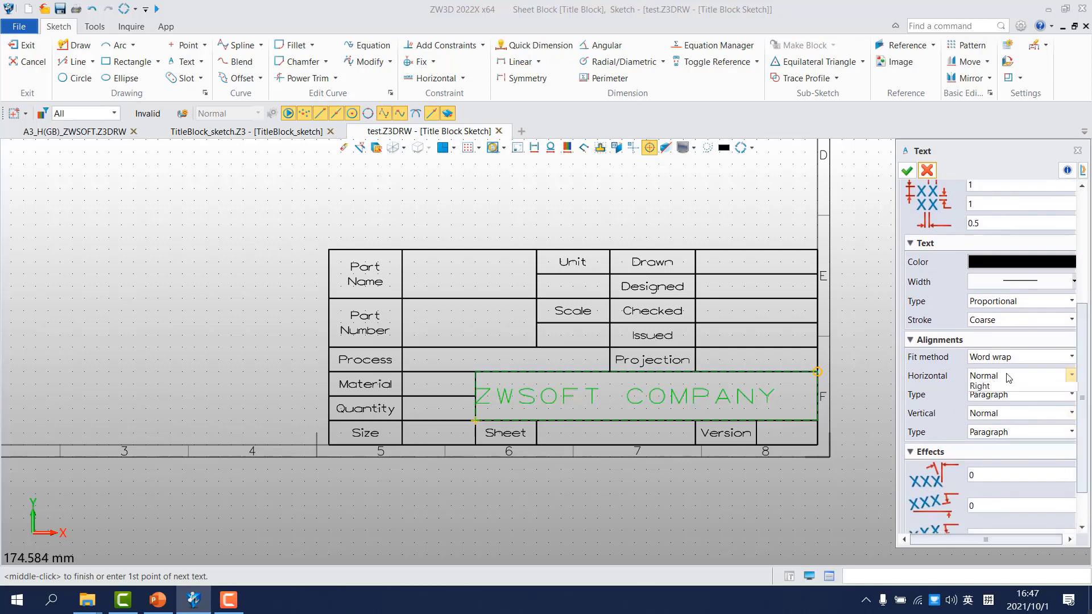
click(974, 410)
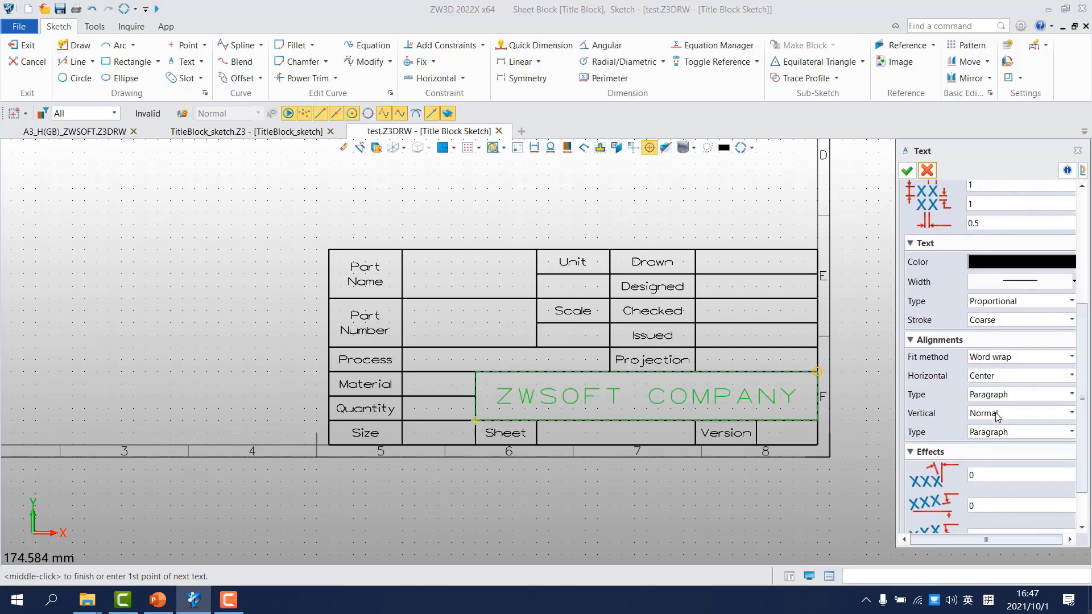
click(907, 170)
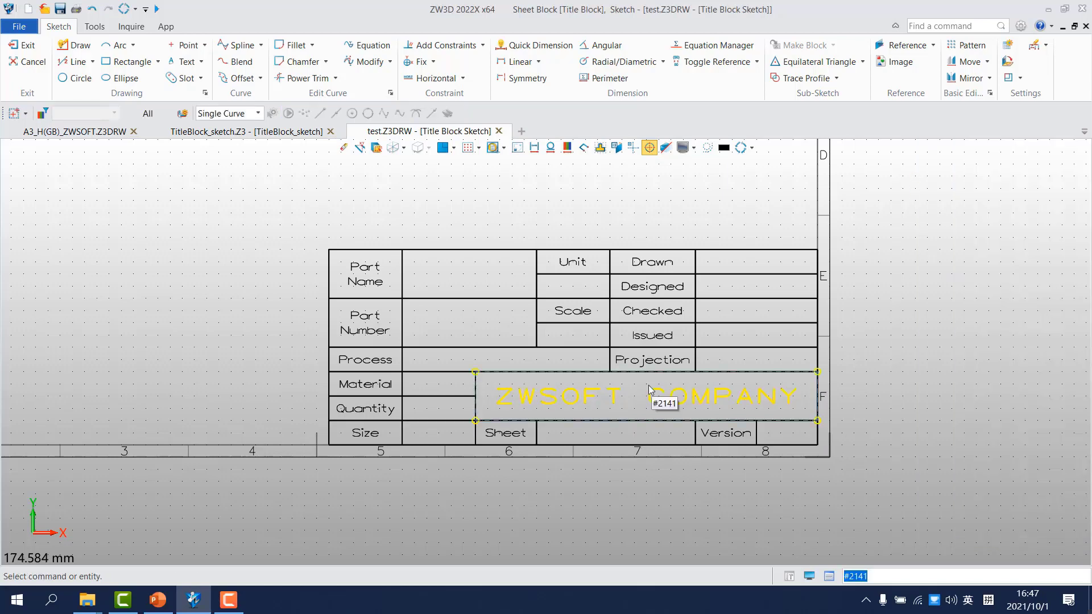
Create a boxed text in the empty cell beside Part Name that contains the part_name variable.
middle_drag(563, 317, 596, 370)
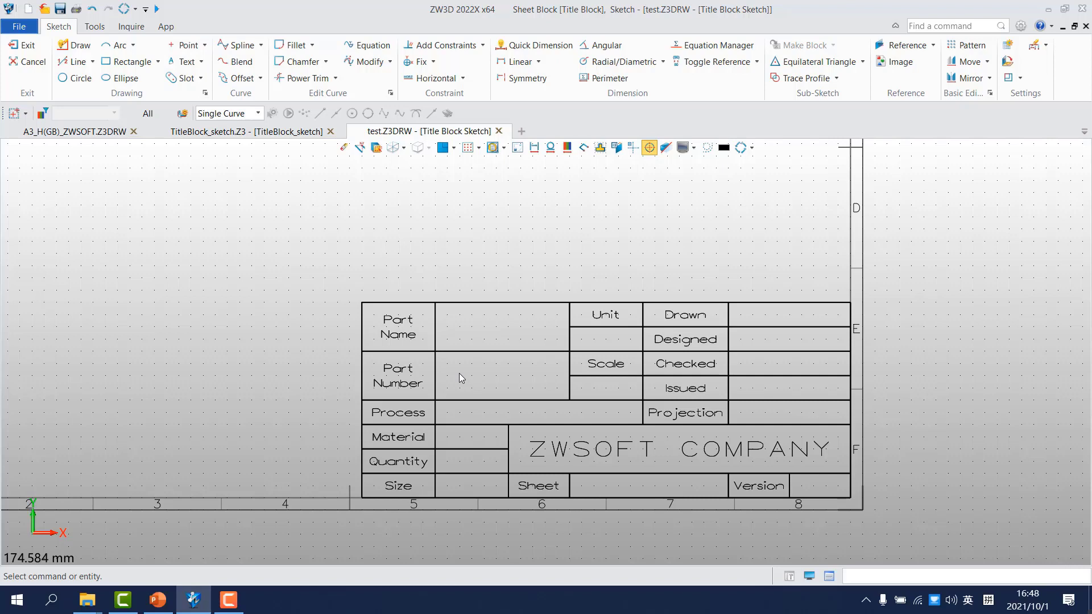
click(185, 61)
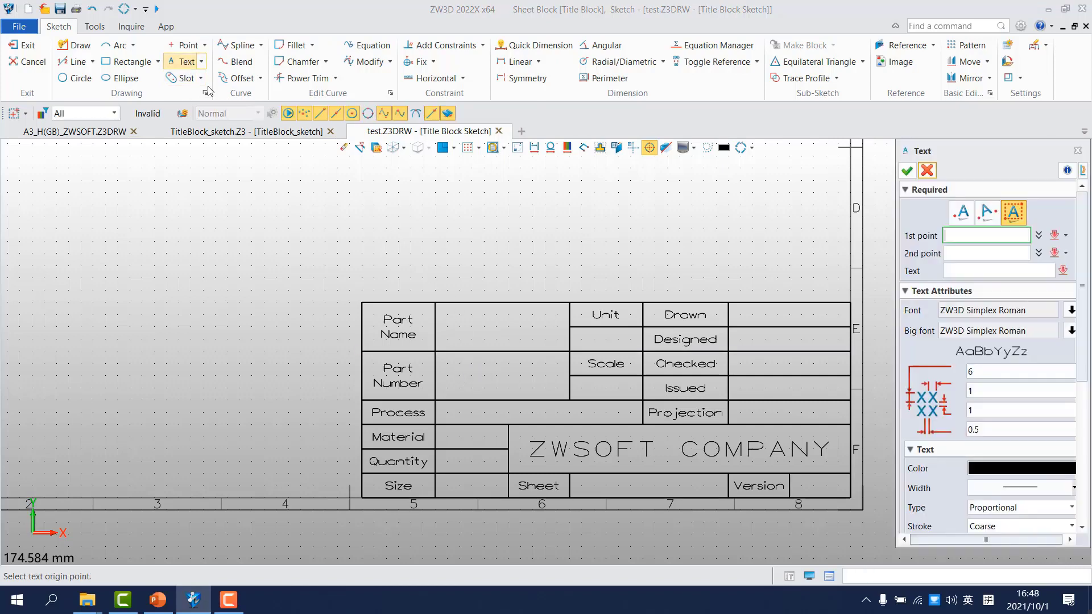
click(436, 354)
click(569, 303)
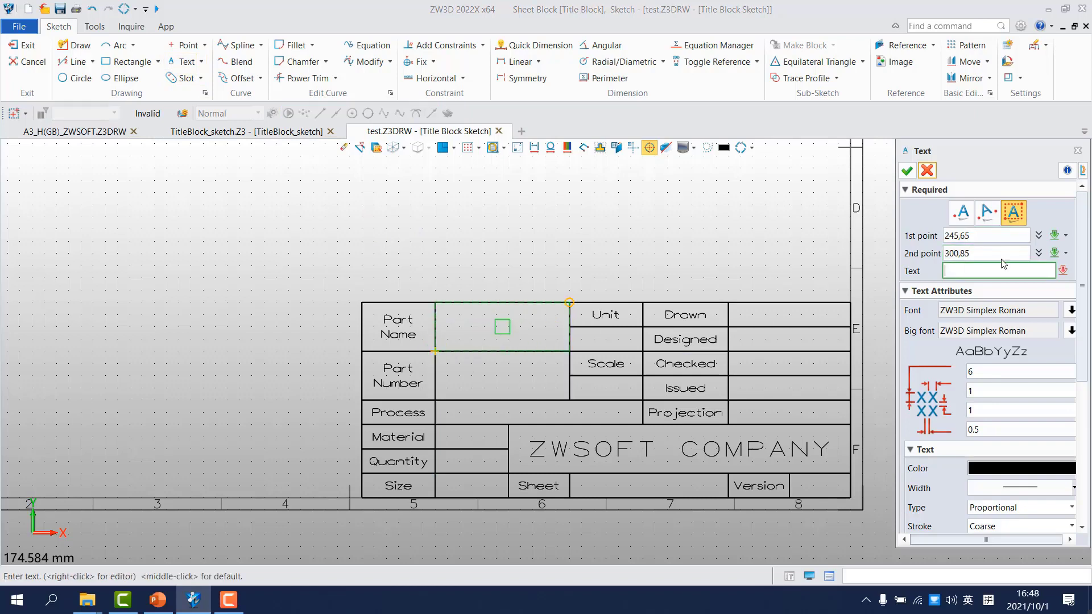
click(1063, 271)
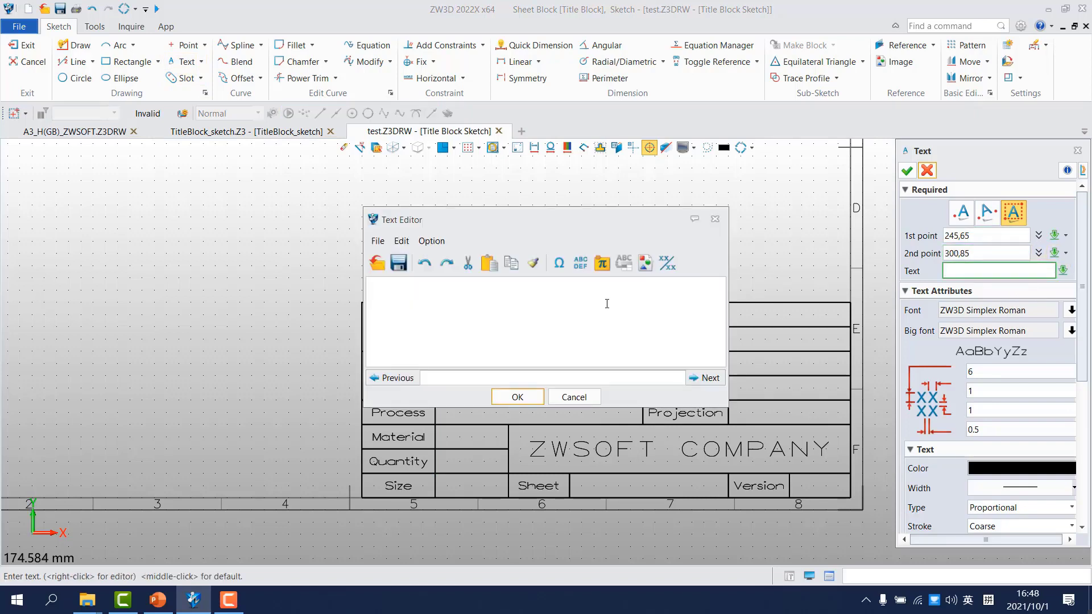
click(602, 263)
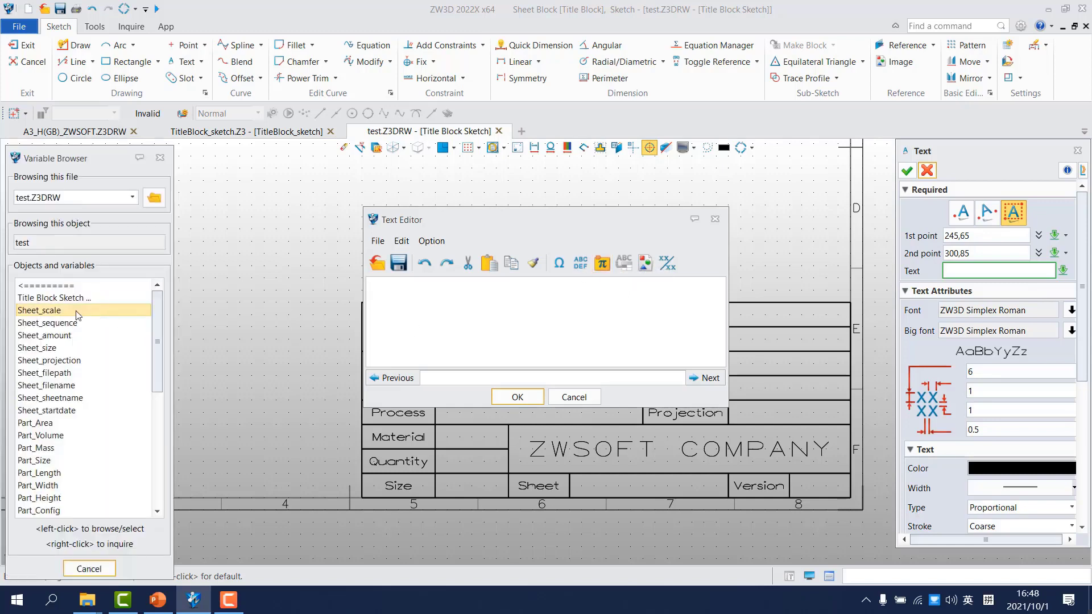
scroll(79, 341, down, 5)
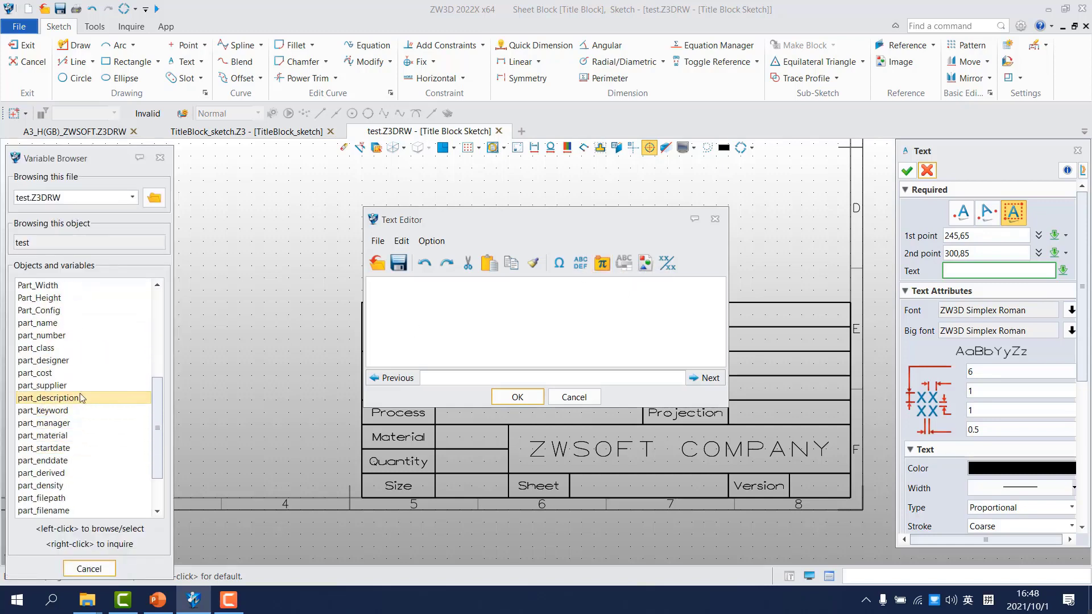
click(66, 323)
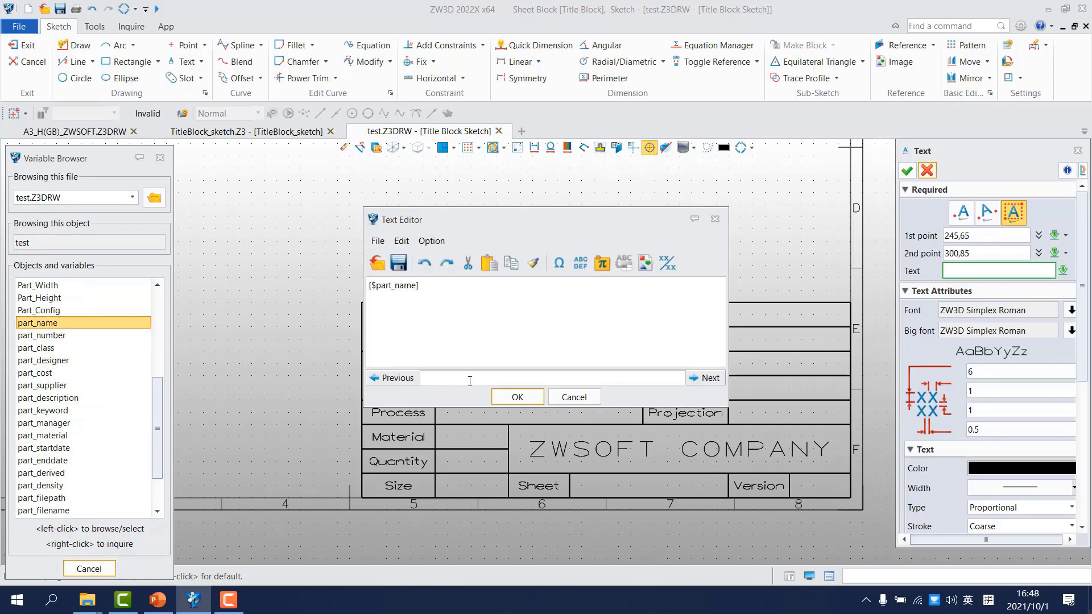
click(513, 397)
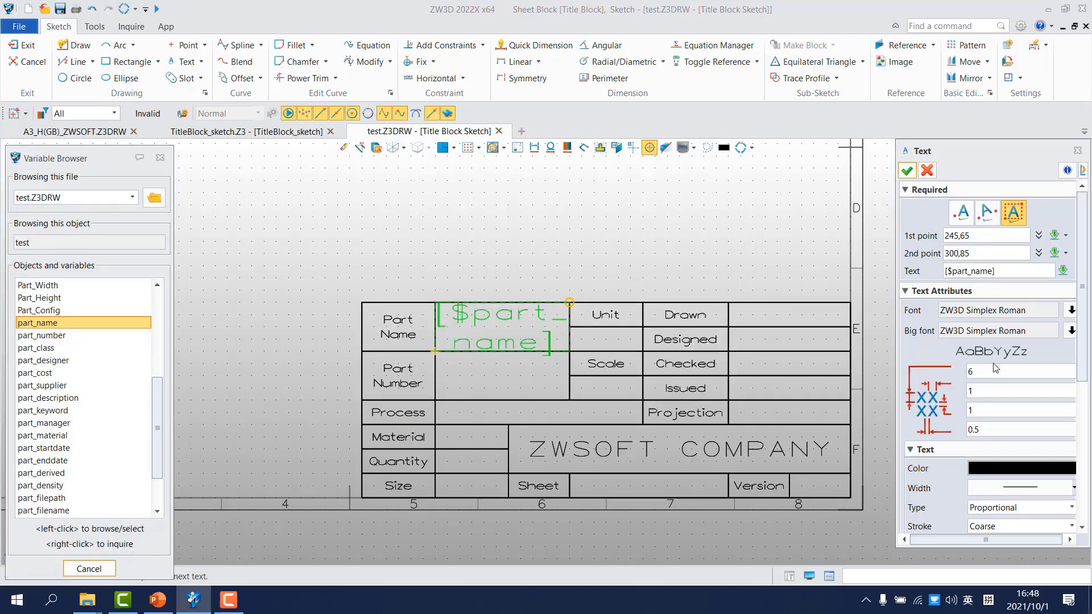
Format the part_name text with height 3, character spacing 0.2 and blue colour, and finish it.
drag(994, 371, 926, 377)
text(3)
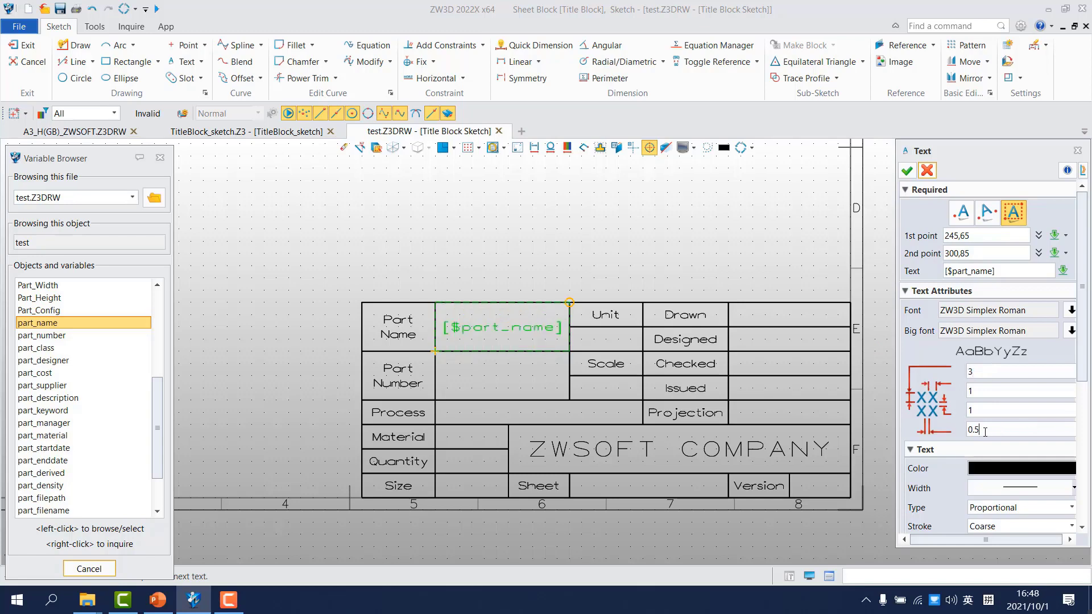
key(BackSpace)
text(2)
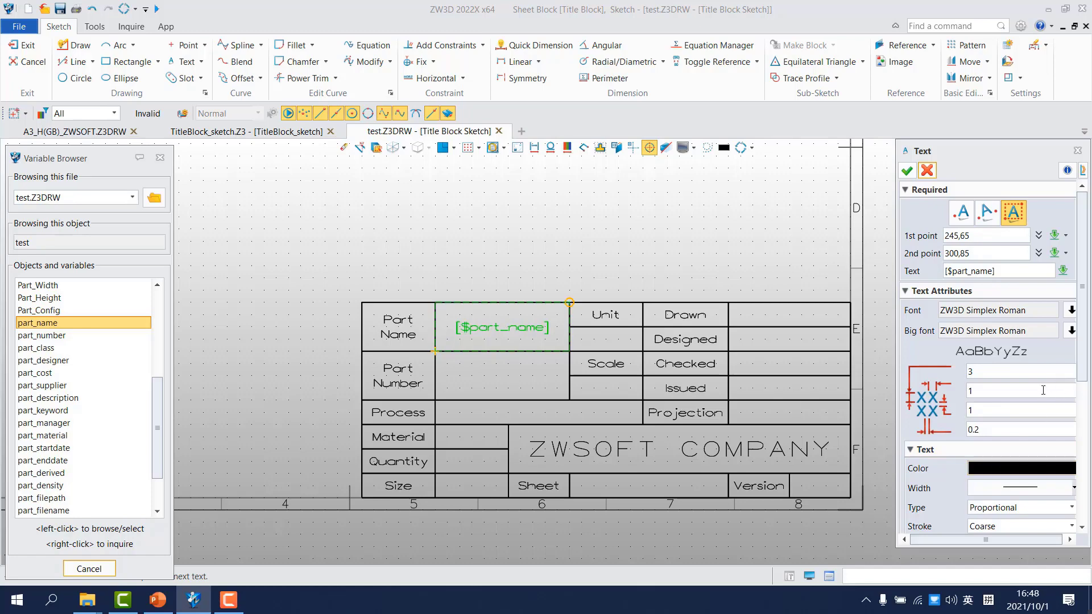
click(1019, 468)
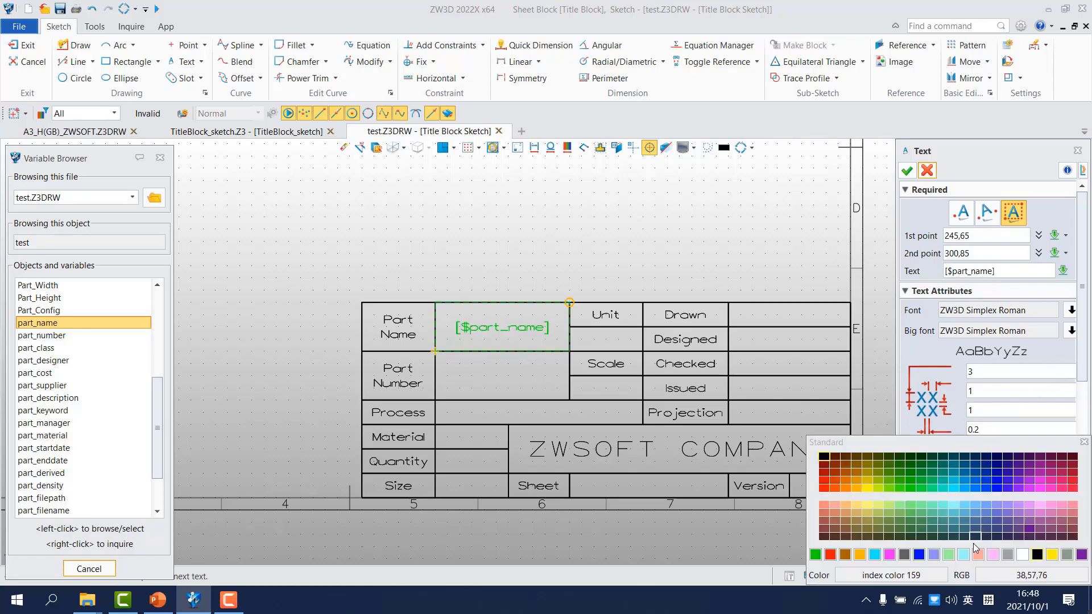
click(920, 555)
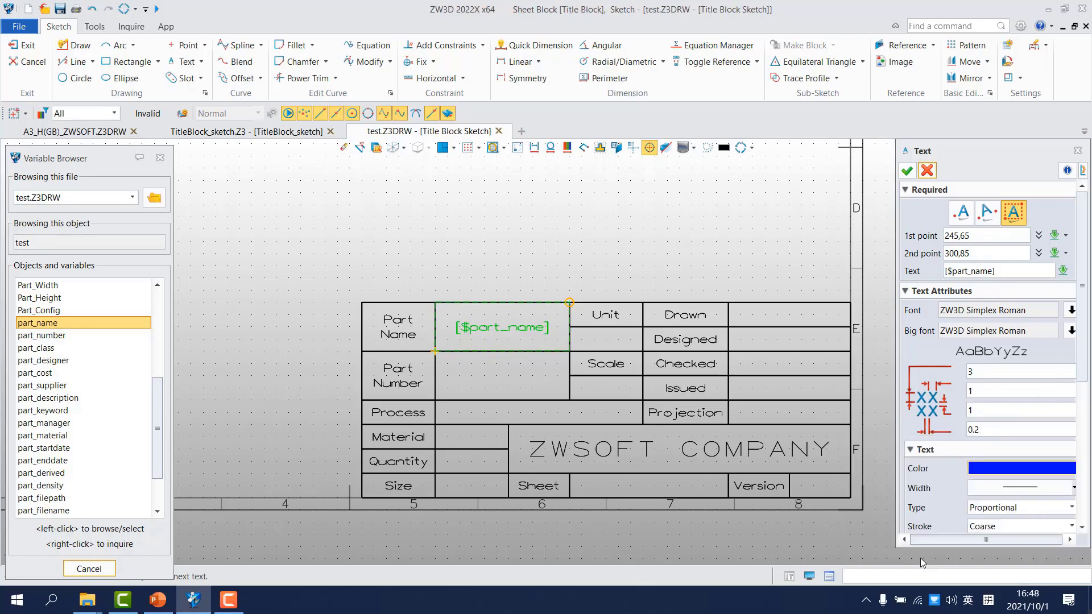
click(908, 171)
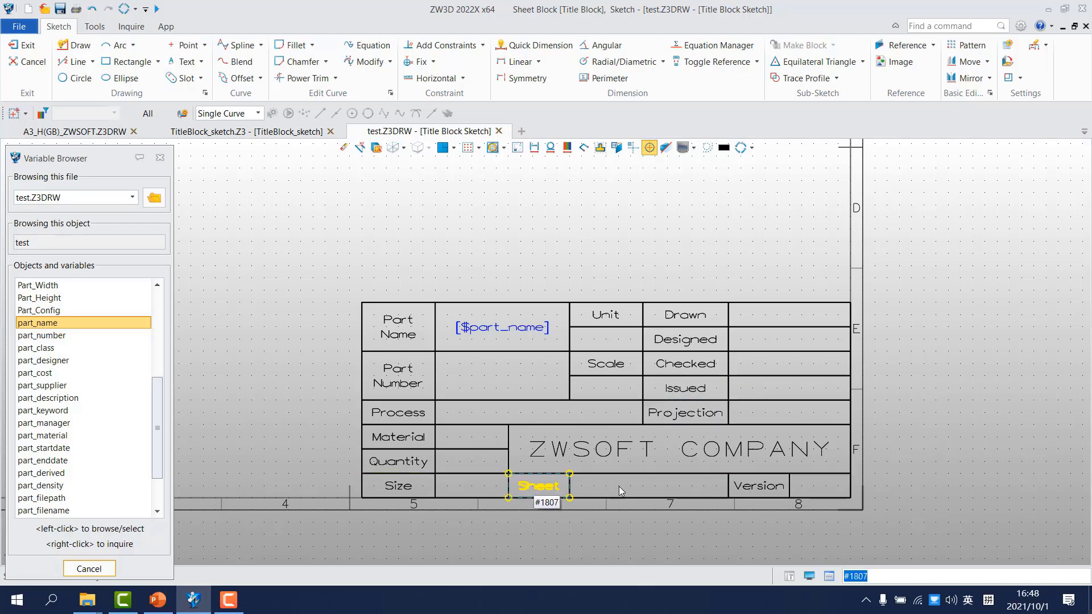
Exit the title block sketch and return to the drawing sheet.
scroll(643, 482, down, 1)
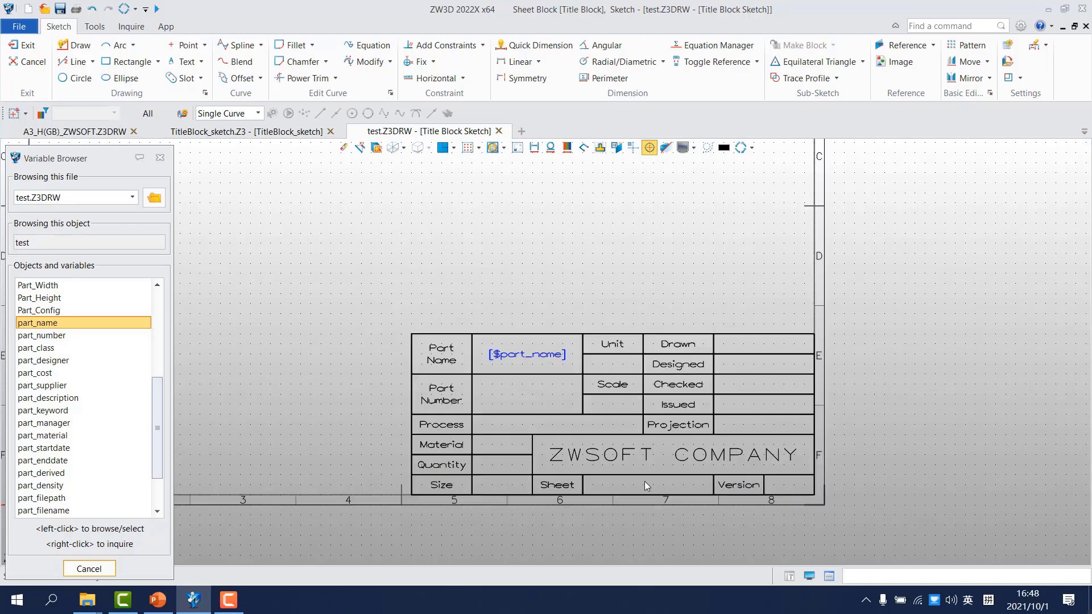
scroll(654, 481, down, 2)
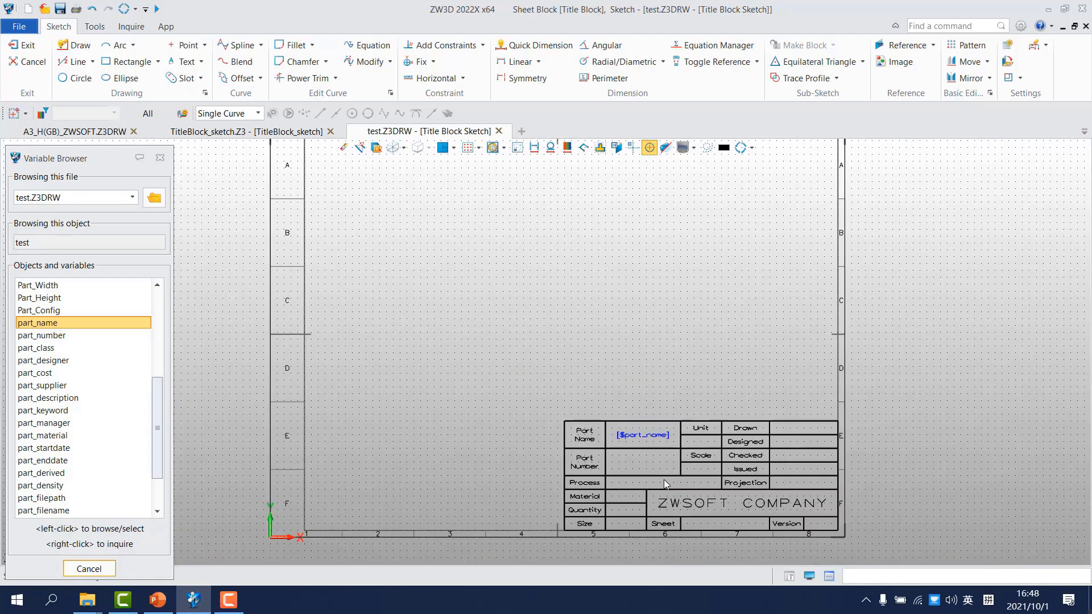
scroll(594, 401, down, 1)
right_click(548, 251)
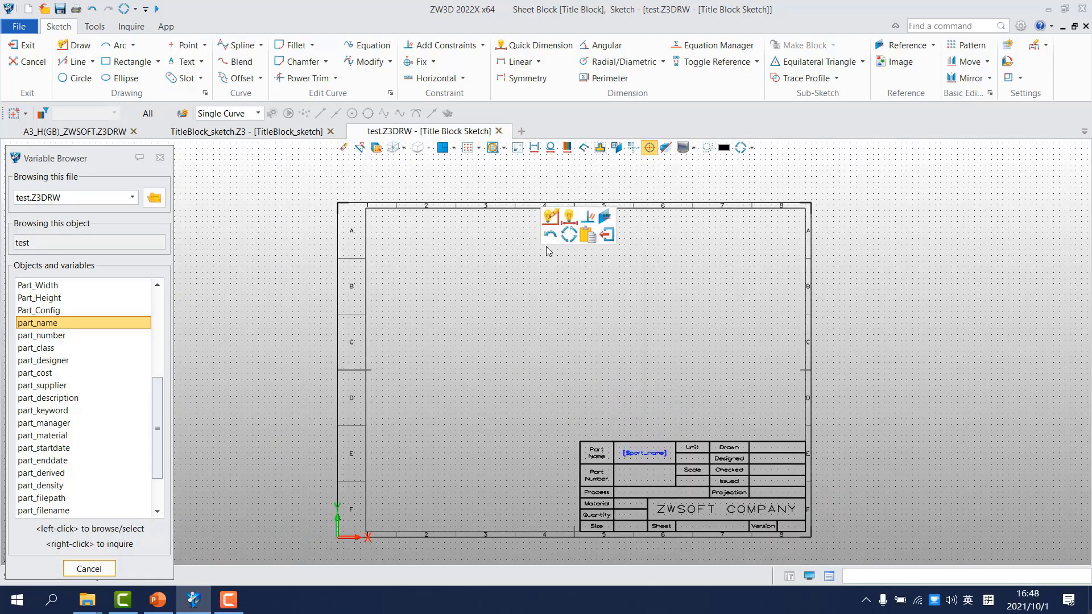
click(607, 235)
scroll(595, 419, down, 2)
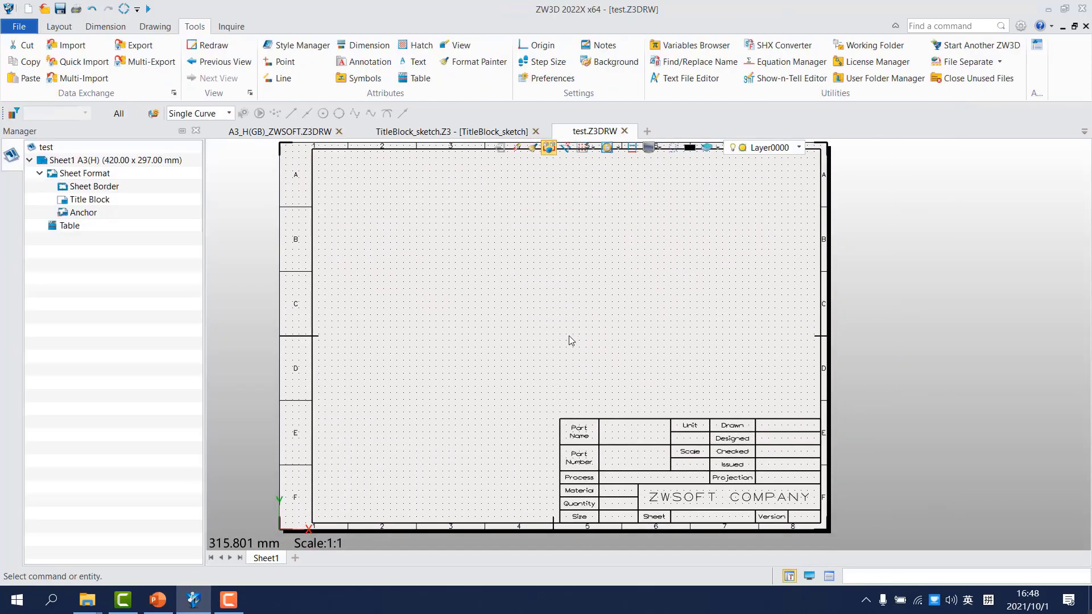
scroll(572, 338, down, 1)
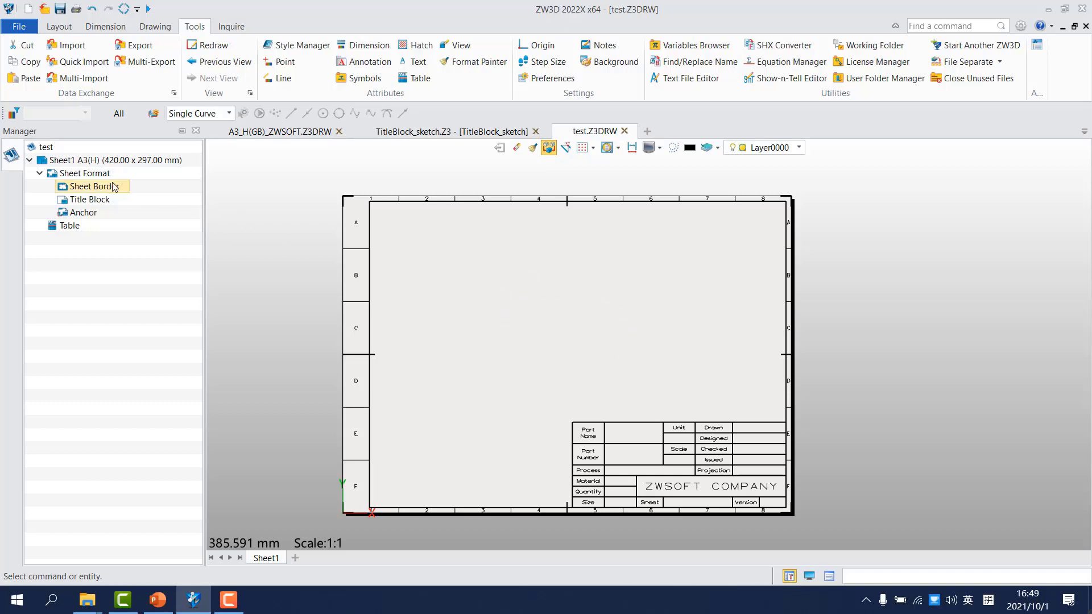
right_click(97, 174)
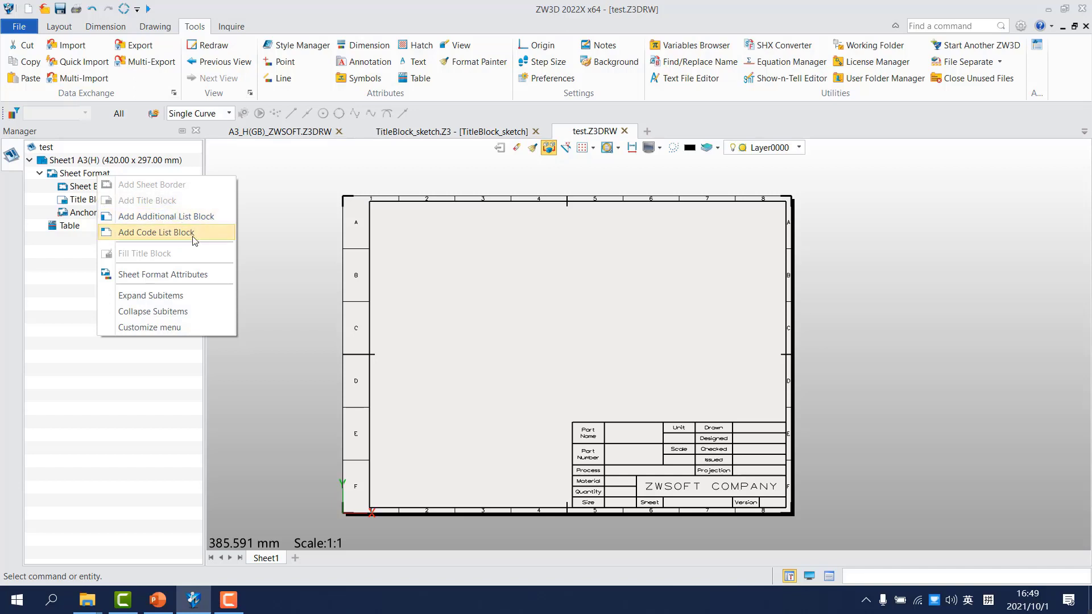
click(451, 310)
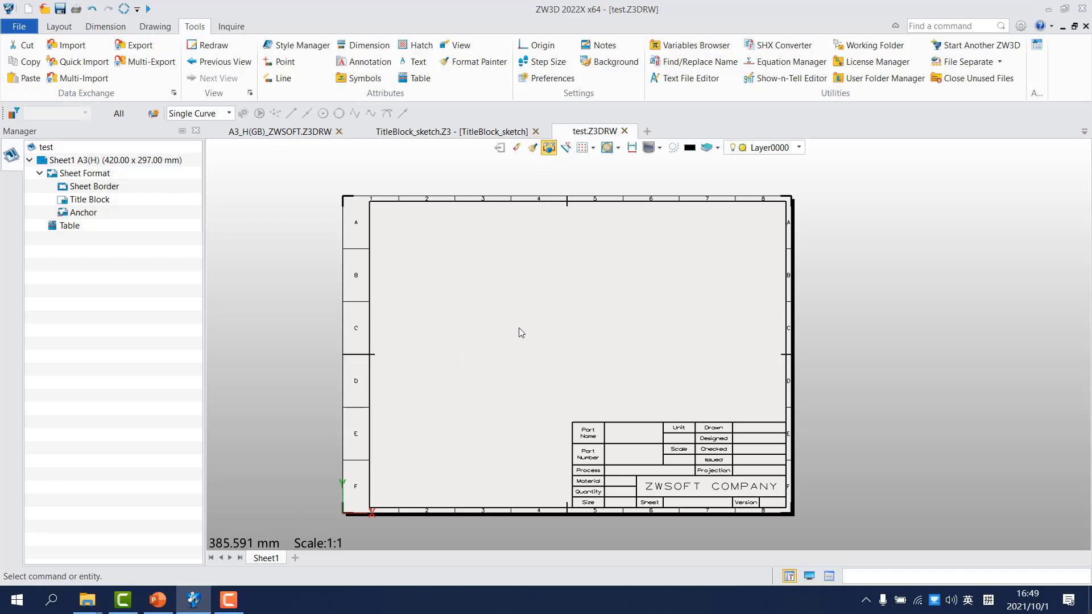
Copy the object template file folder path from the Files configuration settings and leave the configuration without changing it.
click(1021, 26)
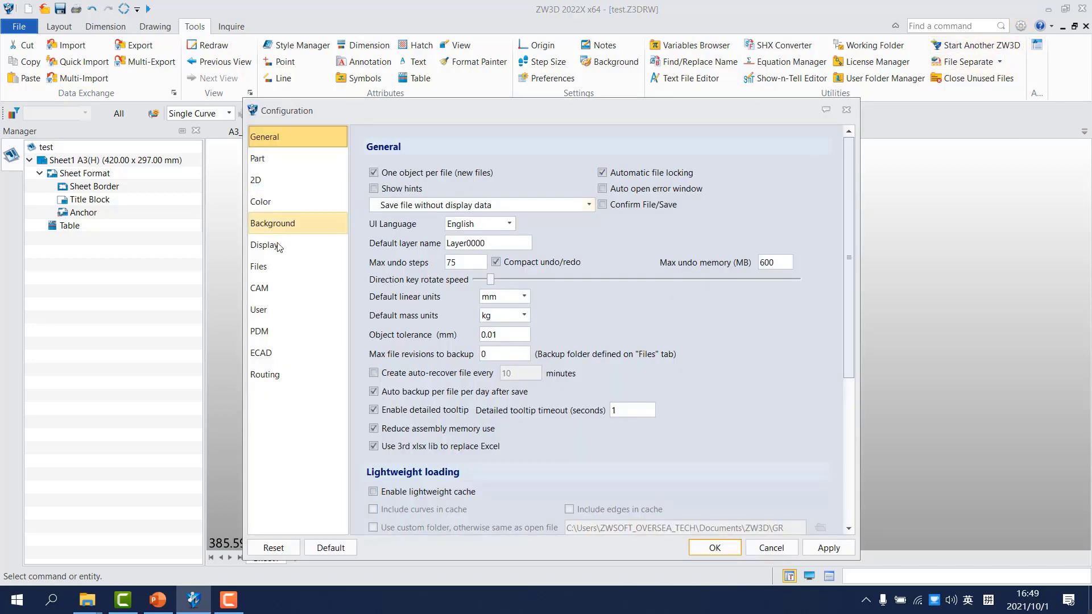
click(267, 269)
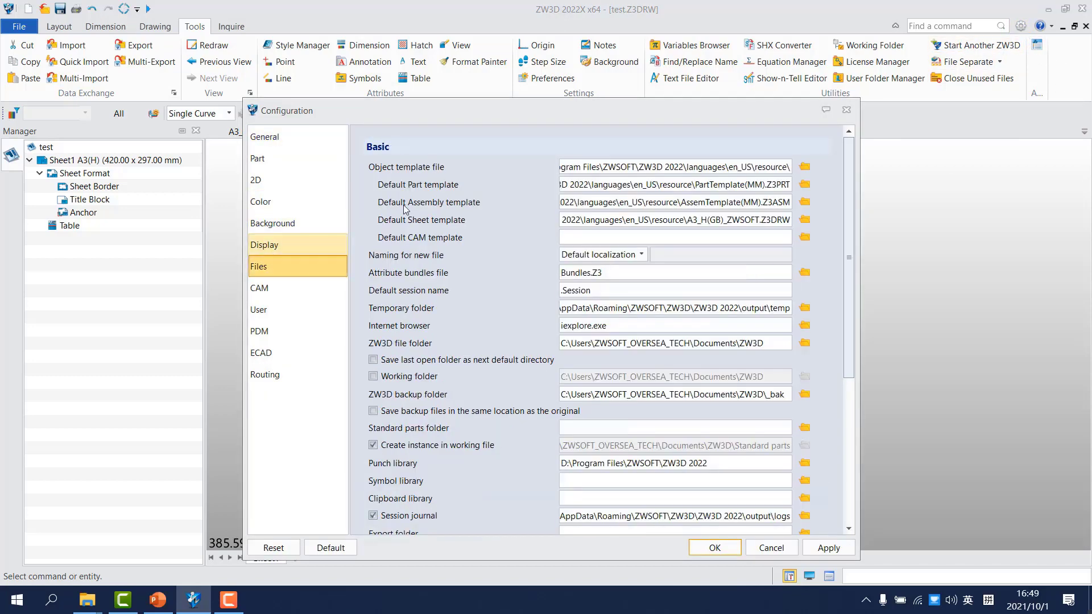
triple_click(599, 167)
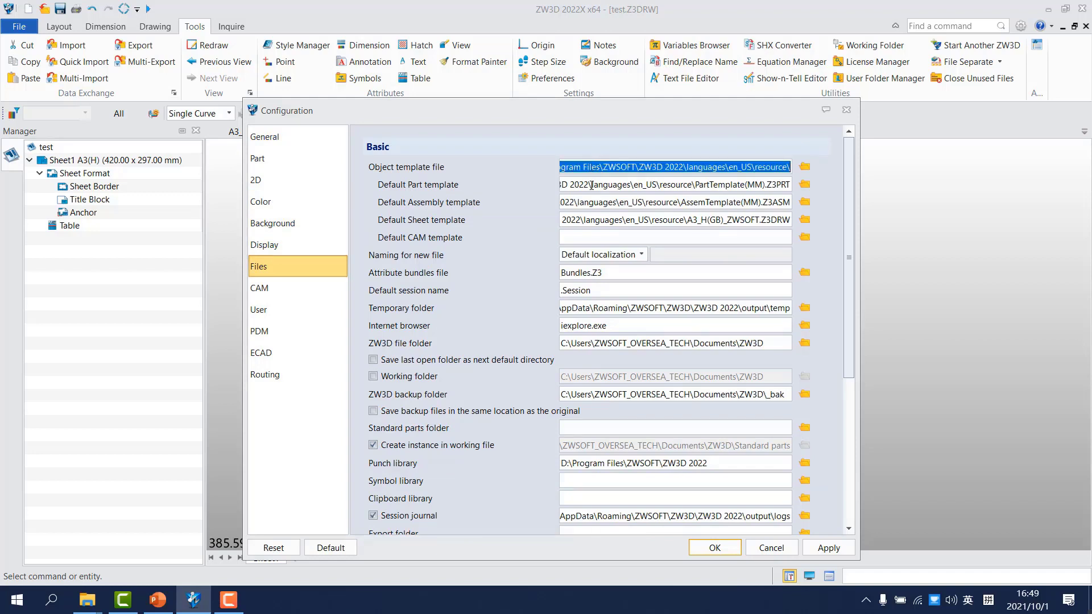
click(771, 548)
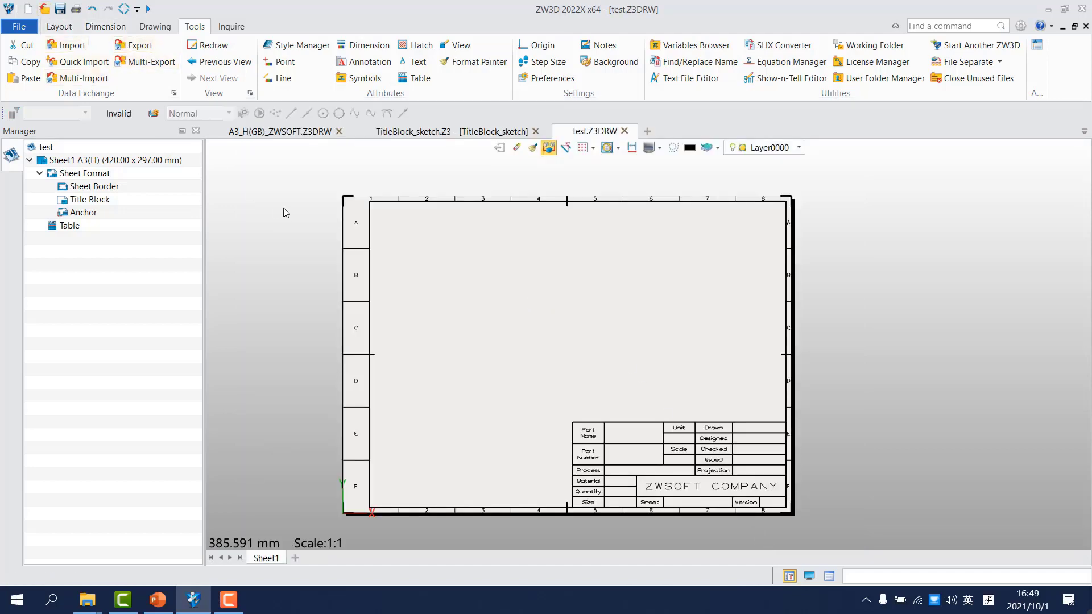
Save the drawing as test.Z3DRW in the template folder D:\Program Files\ZWSOFT\ZW3D 2022\languages\en_US\resource.
key(ctrl+s)
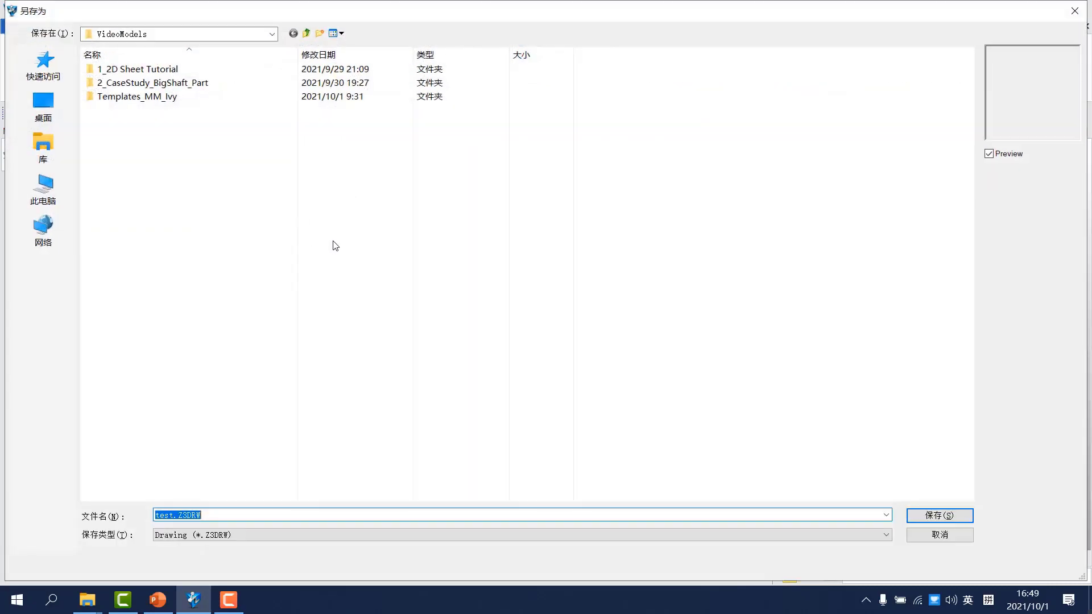
click(157, 516)
text(D:\Program Files\ZWSOFT\ZW3D 2022\languages\en_US\resource\)
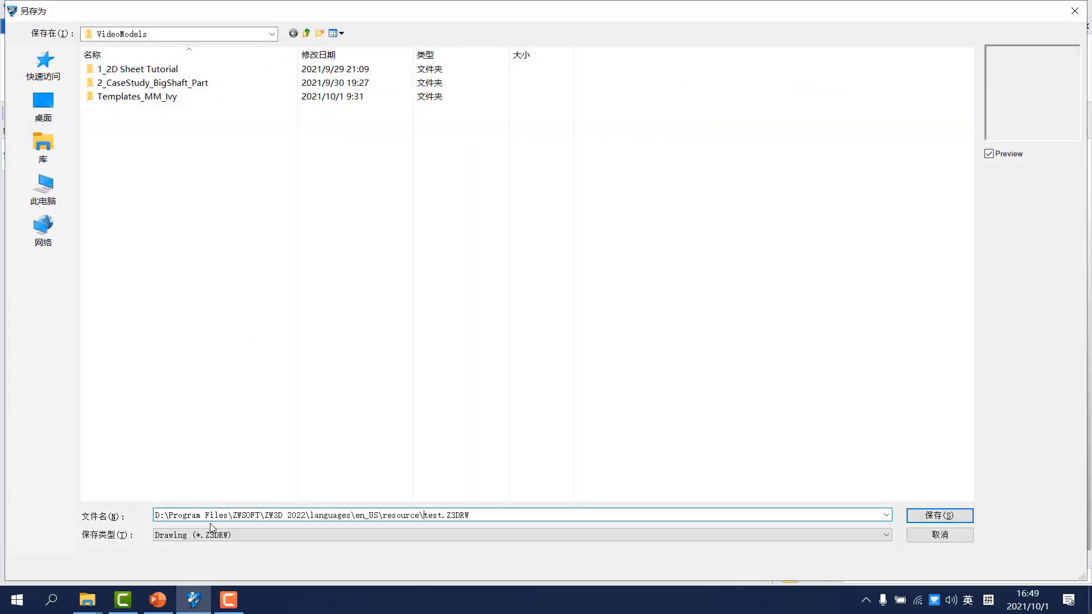
click(933, 517)
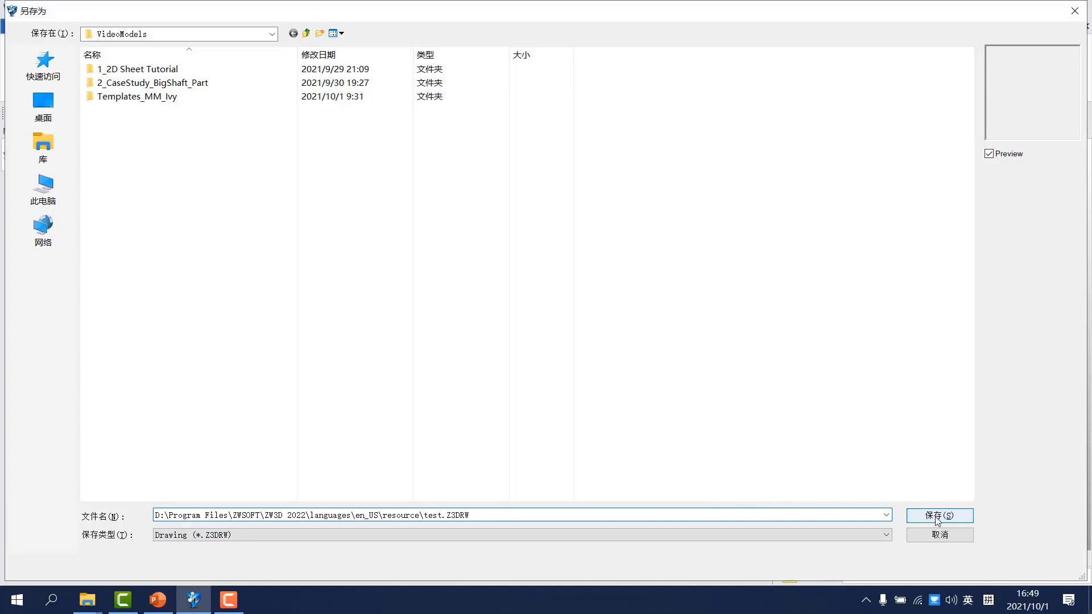
click(585, 302)
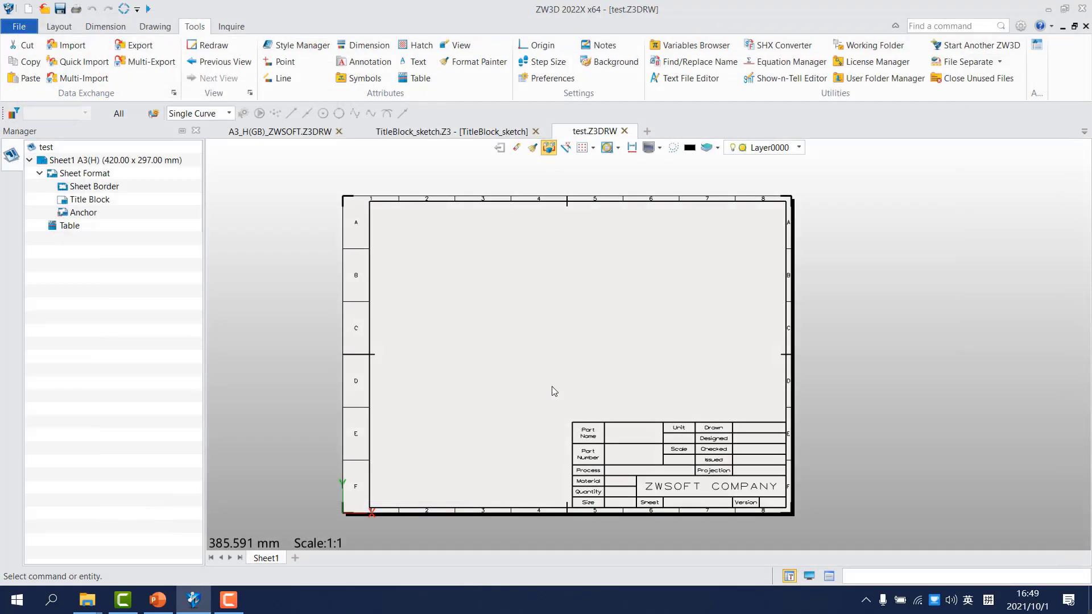